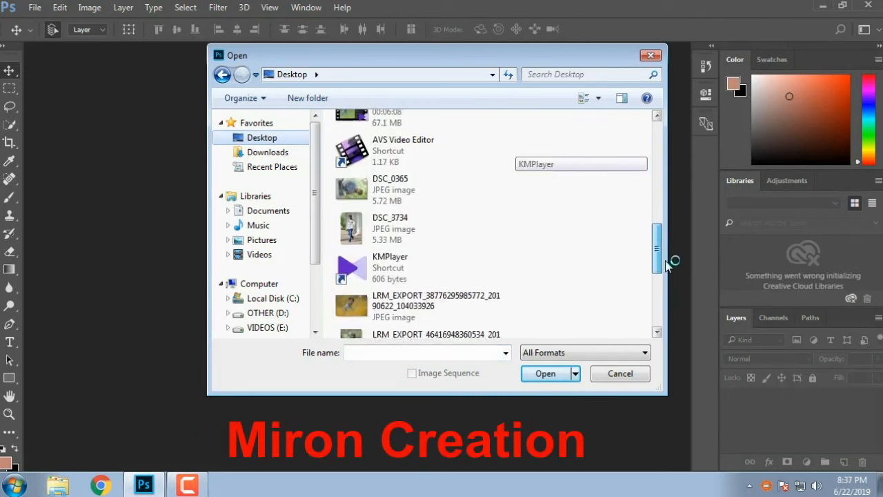
Open the DSC_0365 JPEG photo from the Desktop.
{"action": "left_click", "coordinate": [414, 181]}
{"action": "left_click", "coordinate": [545, 376]}
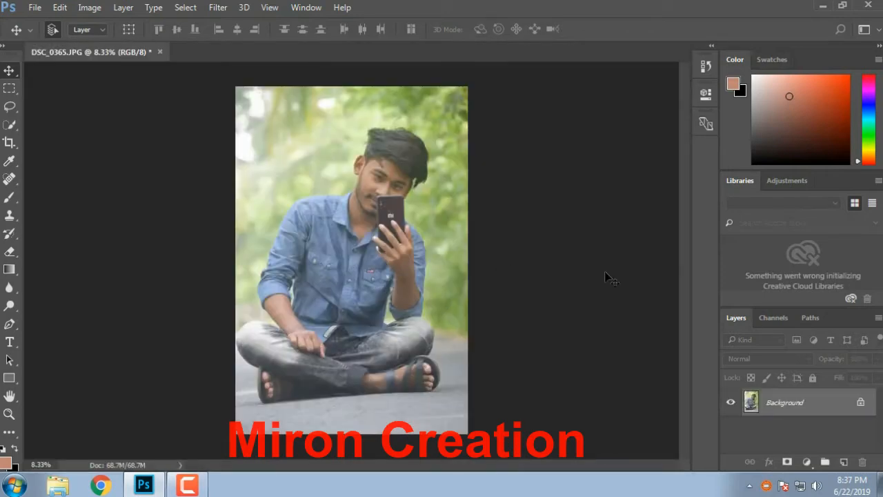
Unlock the Background layer, duplicate it, and make the copy the active layer.
{"action": "left_click", "coordinate": [867, 406]}
{"action": "left_click_drag", "start_coordinate": [804, 411], "coordinate": [843, 462]}
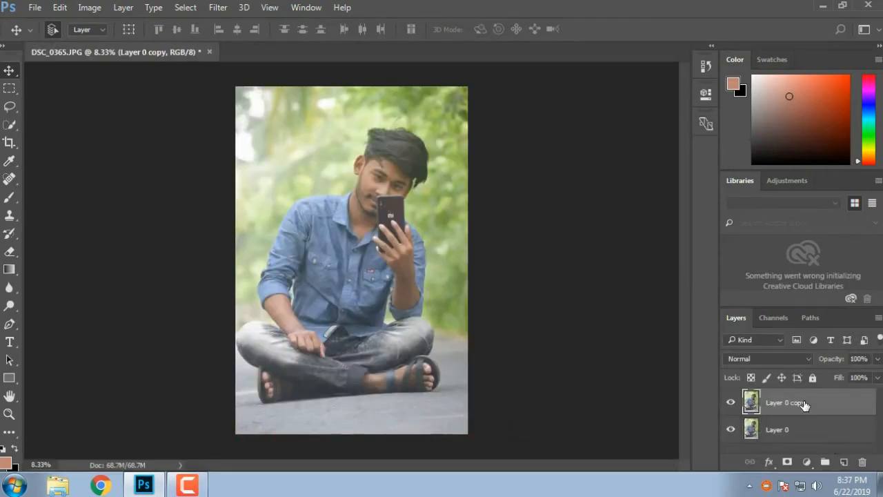
{"action": "left_click", "coordinate": [750, 431]}
{"action": "left_click", "coordinate": [752, 404]}
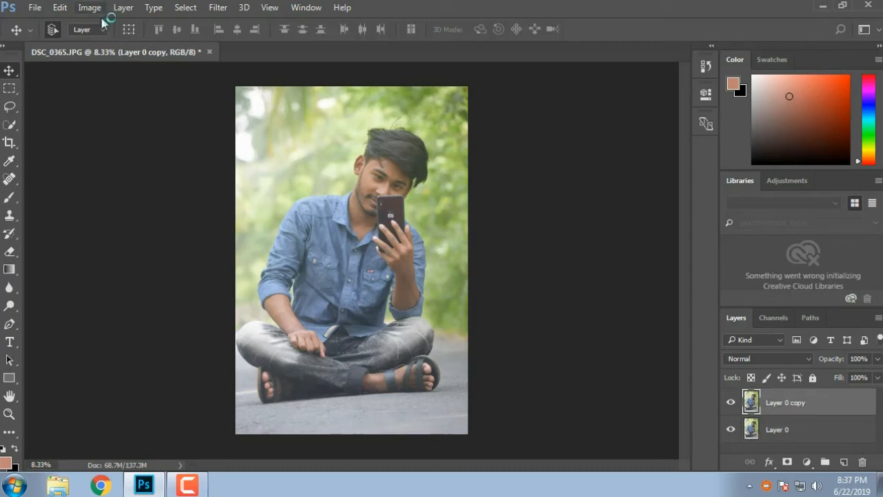
{"action": "left_click", "coordinate": [210, 11]}
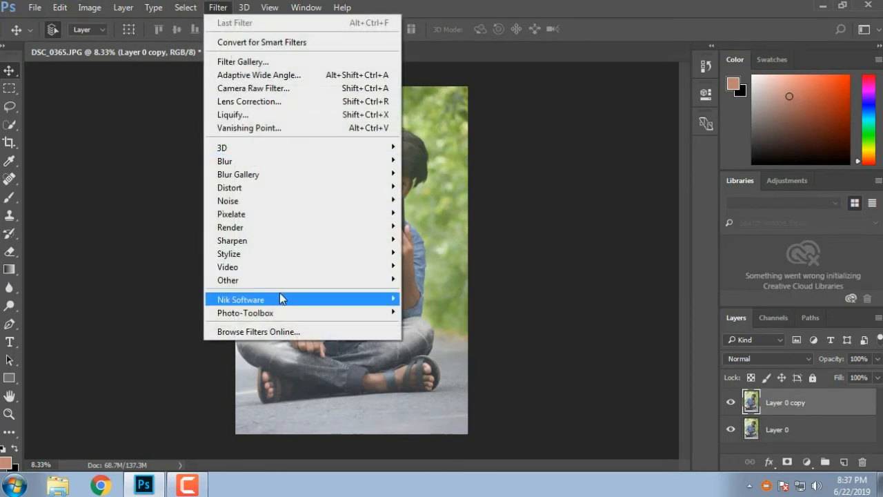
{"action": "mouse_move", "coordinate": [281, 298]}
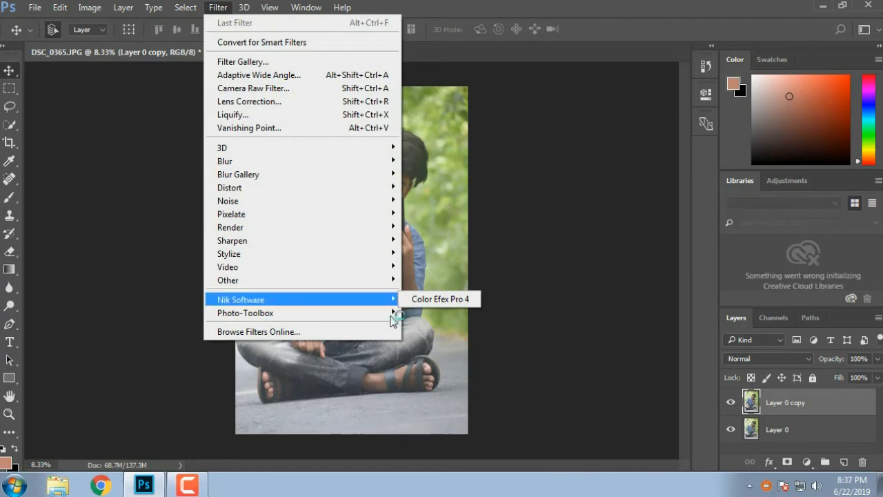
{"action": "mouse_move", "coordinate": [325, 312]}
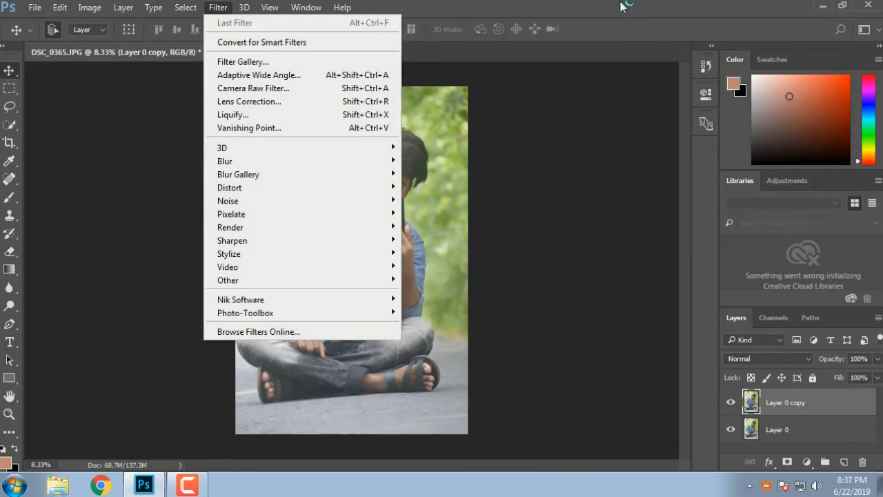
{"action": "left_click", "coordinate": [625, 8]}
{"action": "scroll", "coordinate": [447, 226], "scroll_direction": "up", "scroll_amount": 5}
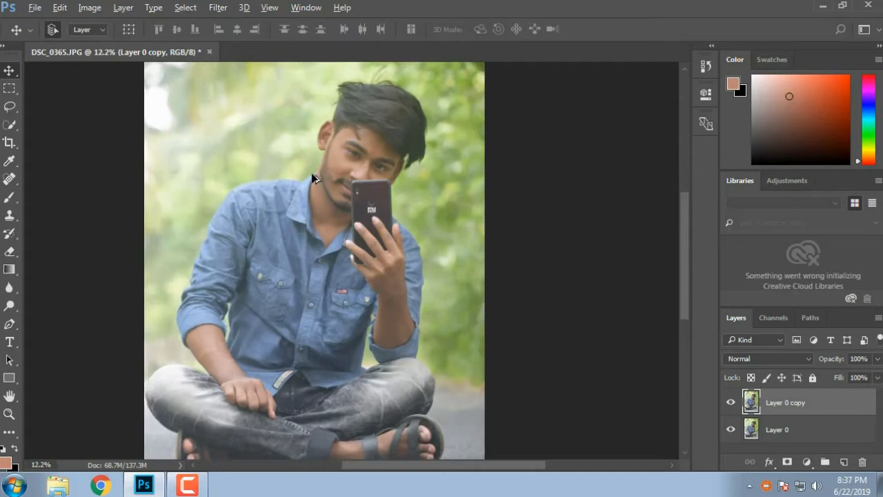
{"action": "scroll", "coordinate": [362, 180], "scroll_direction": "down", "scroll_amount": 5}
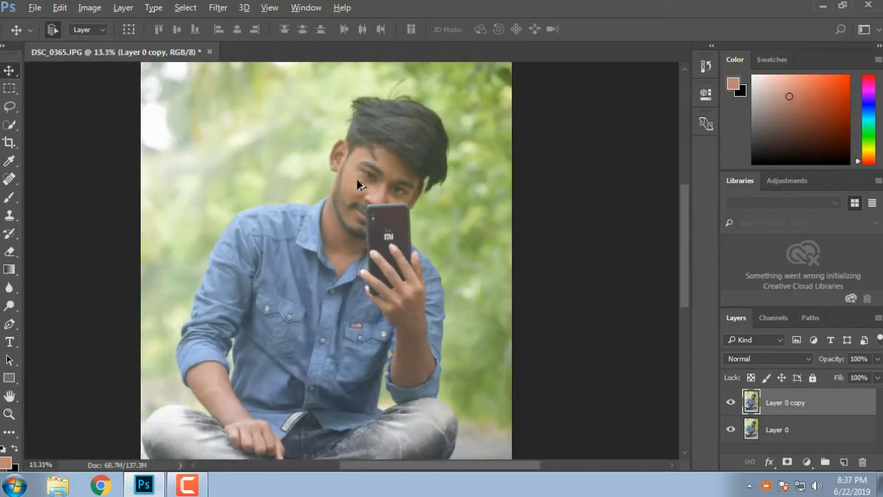
In the Camera Raw Filter, set Contrast +12, Highlights -14, Whites -26, Blacks -27, Clarity +16, Vibrance -2 and Saturation +6.
{"action": "left_click", "coordinate": [222, 8]}
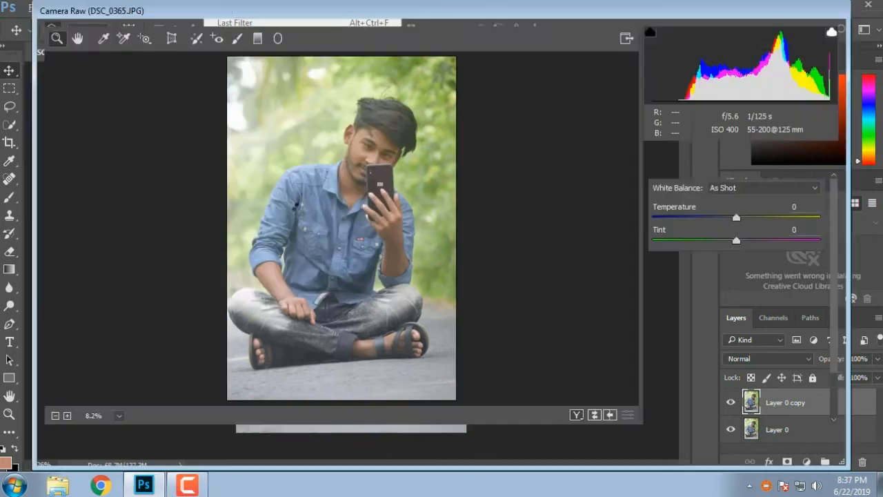
{"action": "scroll", "coordinate": [749, 276], "scroll_direction": "down", "scroll_amount": 3}
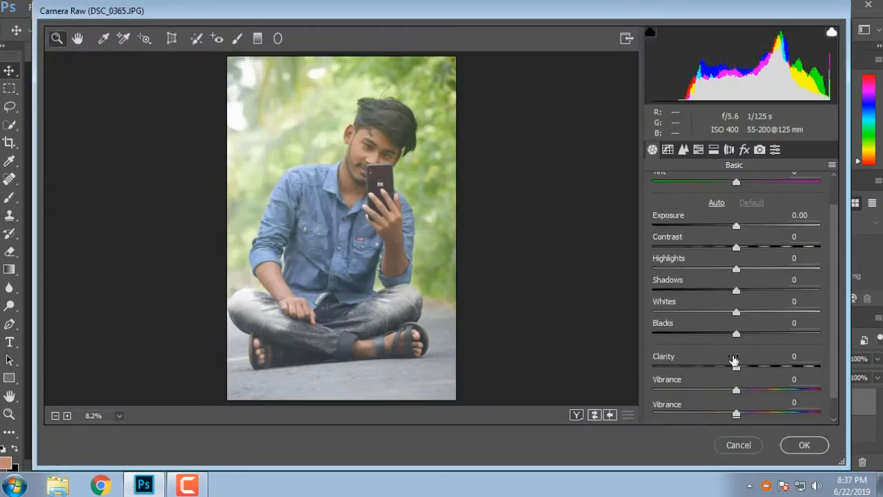
{"action": "scroll", "coordinate": [724, 249], "scroll_direction": "up", "scroll_amount": 3}
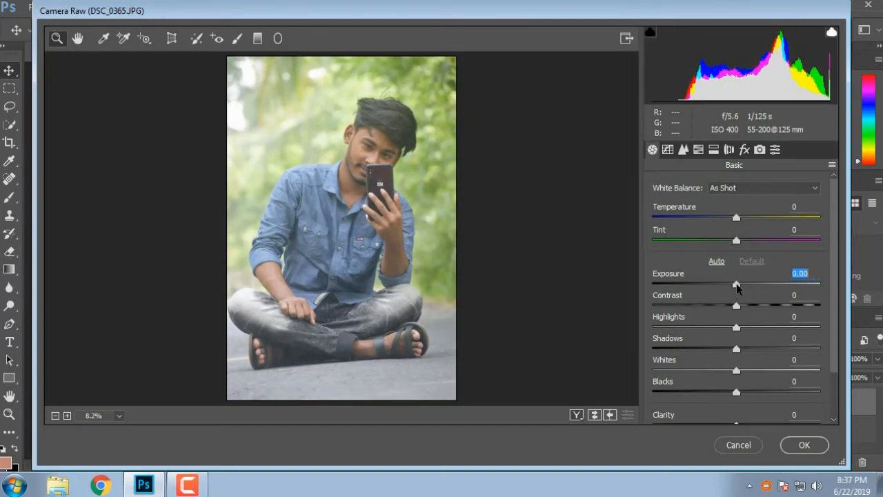
{"action": "left_click_drag", "start_coordinate": [736, 311], "coordinate": [716, 393]}
{"action": "scroll", "coordinate": [759, 386], "scroll_direction": "down", "scroll_amount": 3}
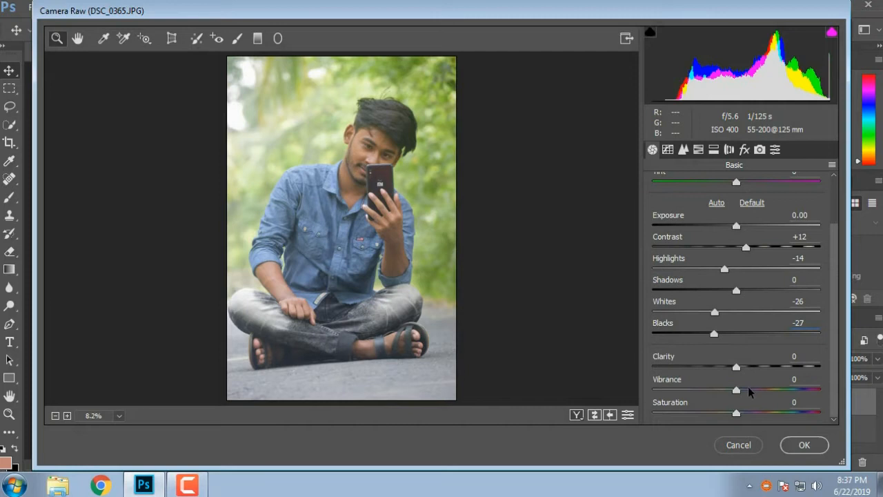
{"action": "left_click_drag", "start_coordinate": [738, 371], "coordinate": [740, 418]}
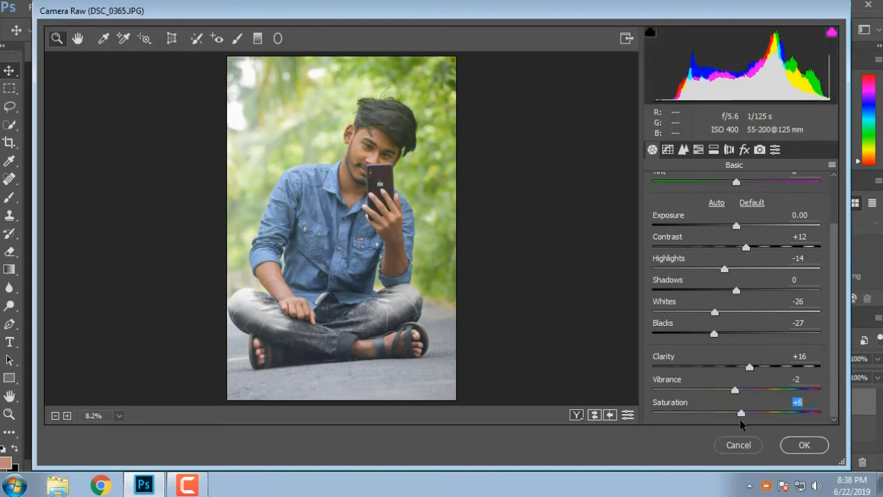
Set the HSL hue of Yellows to -5 and Greens to -8, keeping Oranges at 0.
{"action": "left_click", "coordinate": [698, 149]}
{"action": "left_click", "coordinate": [721, 211]}
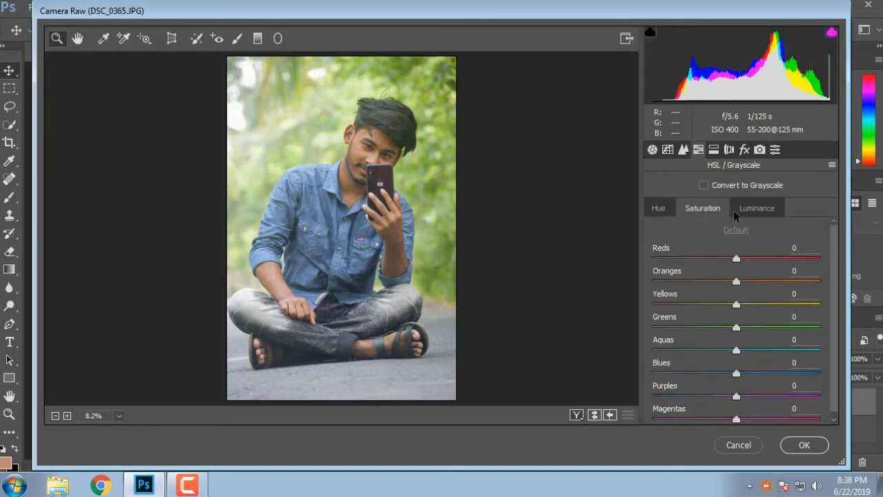
{"action": "left_click", "coordinate": [659, 209]}
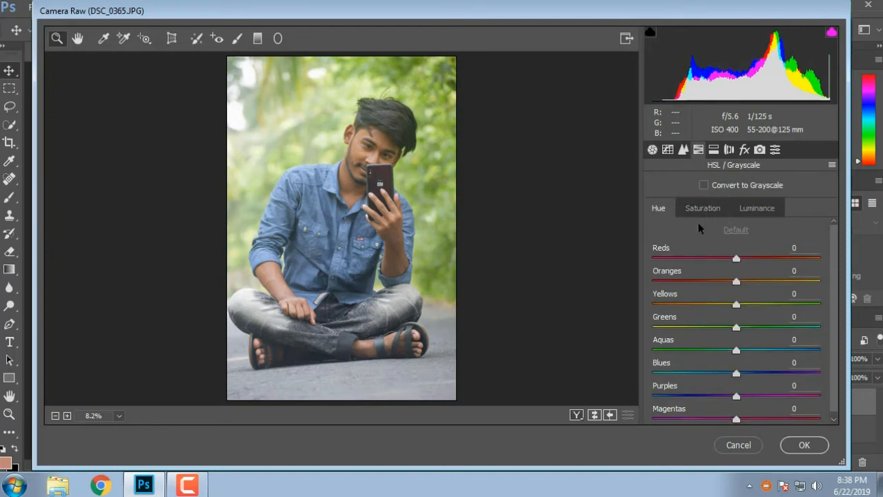
{"action": "left_click_drag", "start_coordinate": [736, 304], "coordinate": [733, 333]}
{"action": "left_click_drag", "start_coordinate": [736, 281], "coordinate": [747, 288]}
{"action": "double_click", "coordinate": [740, 282]}
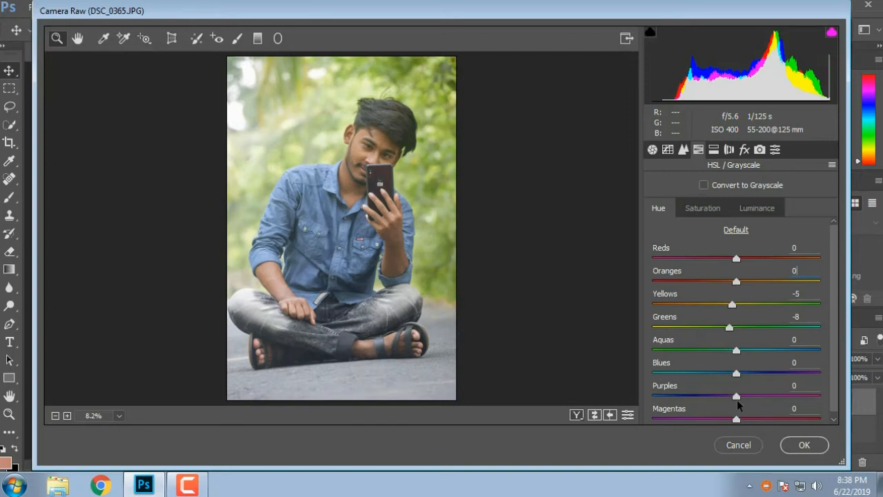
{"action": "scroll", "coordinate": [737, 405], "scroll_direction": "down", "scroll_amount": 1}
Set the HSL saturation of Yellows to +7, and the luminance of Yellows to -18 and Greens to -37.
{"action": "left_click", "coordinate": [702, 210]}
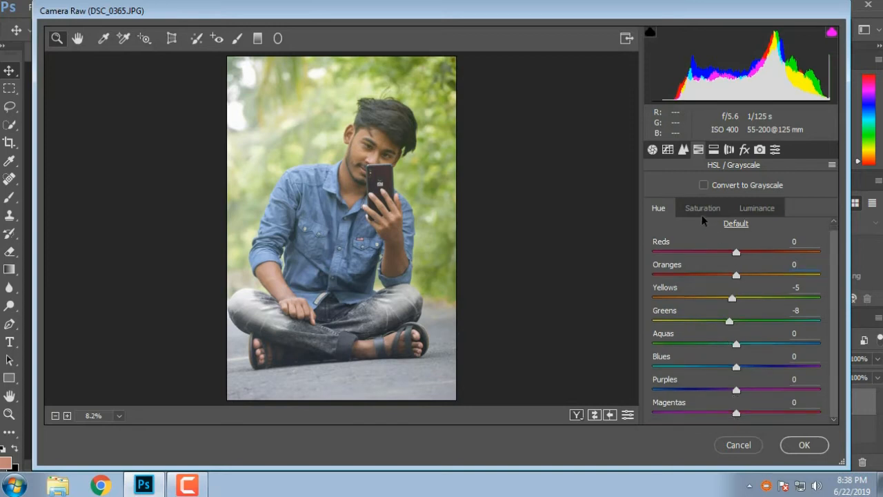
{"action": "mouse_move", "coordinate": [738, 307]}
{"action": "left_mouse_down"}
{"action": "mouse_move", "coordinate": [715, 306]}
{"action": "mouse_move", "coordinate": [775, 305]}
{"action": "mouse_move", "coordinate": [738, 310]}
{"action": "left_mouse_up"}
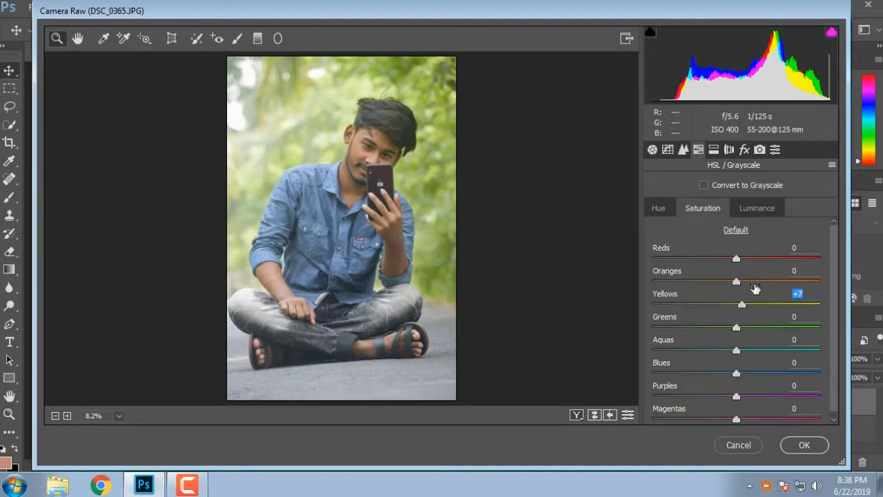
{"action": "left_click", "coordinate": [752, 212]}
{"action": "left_click_drag", "start_coordinate": [738, 308], "coordinate": [721, 304]}
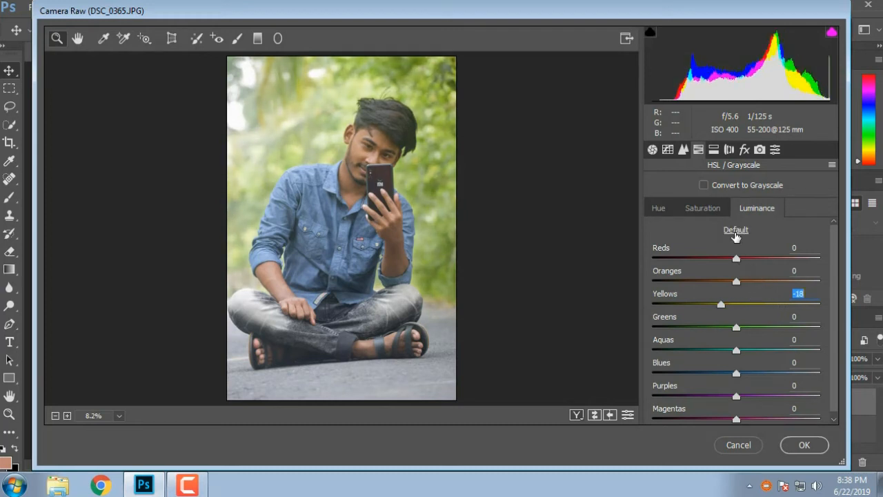
{"action": "left_click_drag", "start_coordinate": [739, 332], "coordinate": [708, 332]}
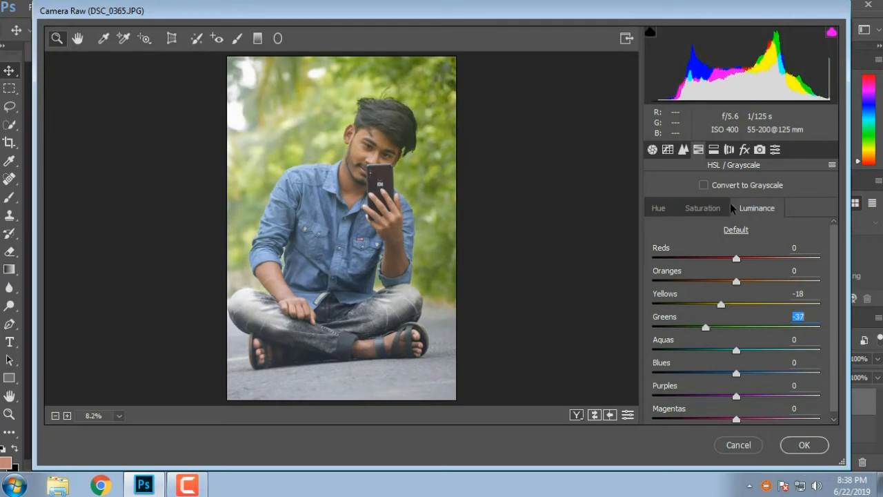
Split tone the photo with Highlights at Hue 140 and Saturation 8, and Shadows at Hue 83 and Saturation 7.
{"action": "left_click", "coordinate": [716, 150]}
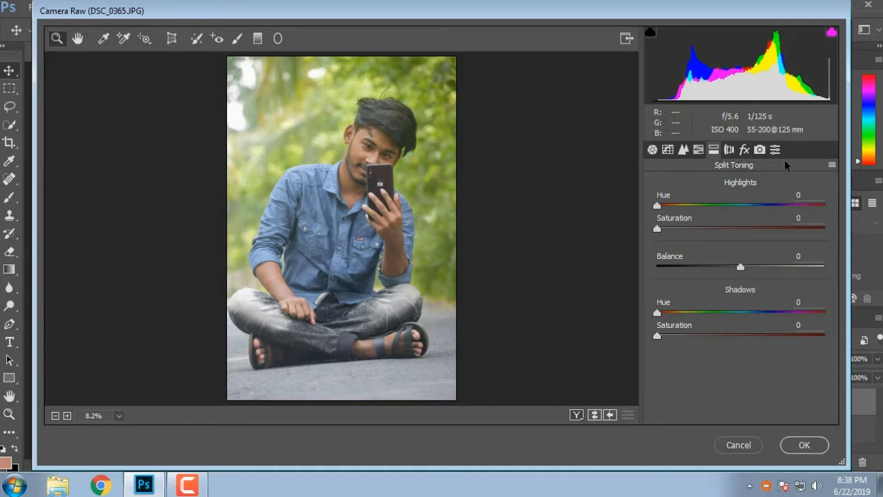
{"action": "mouse_move", "coordinate": [742, 272]}
{"action": "left_mouse_down"}
{"action": "mouse_move", "coordinate": [723, 267]}
{"action": "mouse_move", "coordinate": [787, 268]}
{"action": "mouse_move", "coordinate": [741, 268]}
{"action": "left_mouse_up"}
{"action": "left_click_drag", "start_coordinate": [657, 207], "coordinate": [718, 210]}
{"action": "mouse_move", "coordinate": [665, 233]}
{"action": "left_mouse_down"}
{"action": "mouse_move", "coordinate": [700, 234]}
{"action": "mouse_move", "coordinate": [673, 233]}
{"action": "left_mouse_up"}
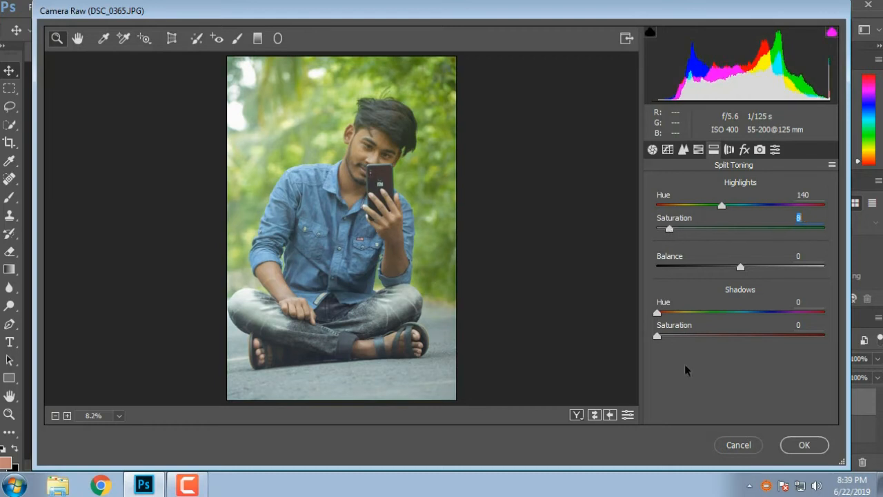
{"action": "left_click_drag", "start_coordinate": [659, 315], "coordinate": [711, 316]}
{"action": "mouse_move", "coordinate": [658, 336]}
{"action": "left_mouse_down"}
{"action": "mouse_move", "coordinate": [729, 337]}
{"action": "mouse_move", "coordinate": [668, 338]}
{"action": "left_mouse_up"}
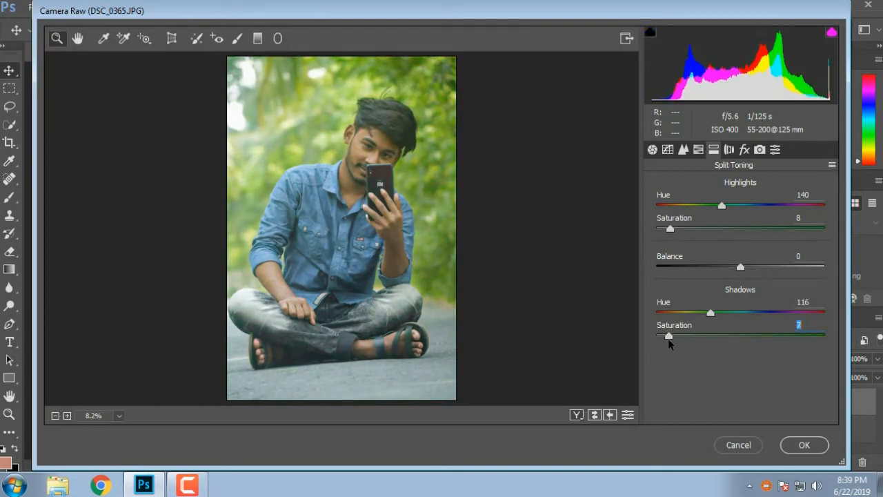
{"action": "left_click_drag", "start_coordinate": [710, 313], "coordinate": [696, 314]}
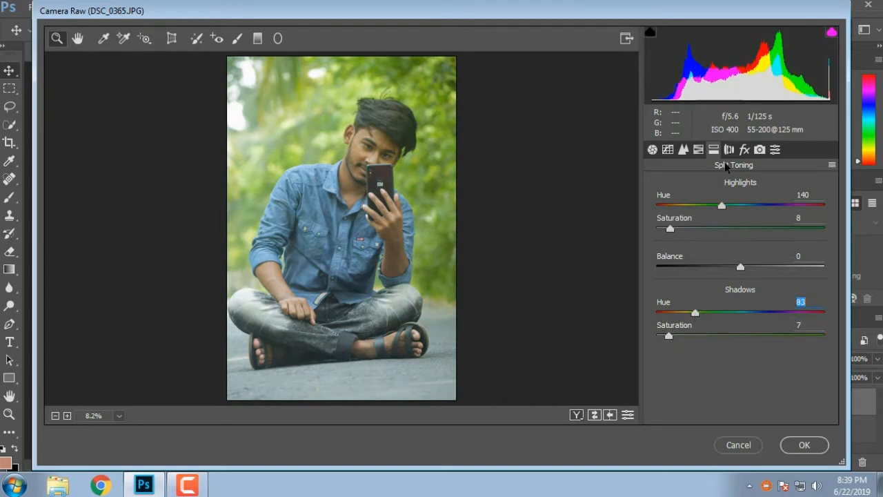
Set Dehaze to +6 and the post-crop vignetting amount to -13, and apply the Camera Raw adjustments.
{"action": "left_click", "coordinate": [729, 150]}
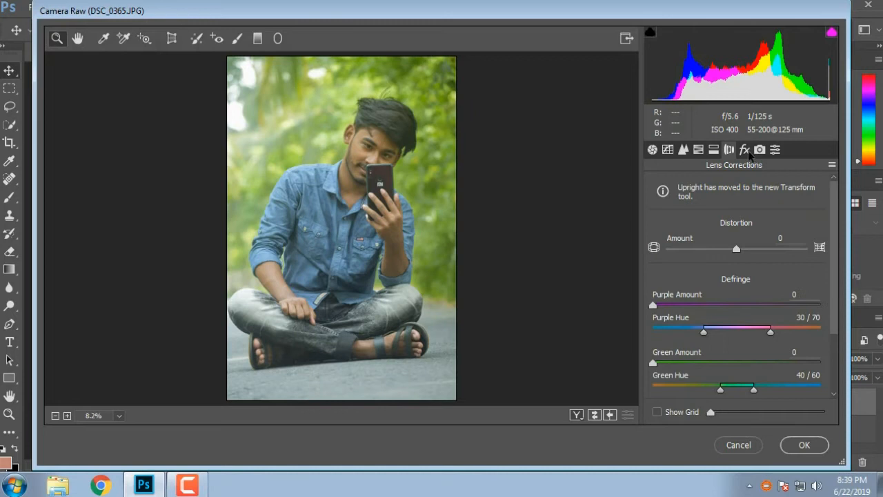
{"action": "left_click", "coordinate": [745, 150]}
{"action": "mouse_move", "coordinate": [736, 209]}
{"action": "left_mouse_down"}
{"action": "mouse_move", "coordinate": [758, 211]}
{"action": "mouse_move", "coordinate": [719, 210]}
{"action": "mouse_move", "coordinate": [745, 211]}
{"action": "mouse_move", "coordinate": [740, 217]}
{"action": "left_mouse_up"}
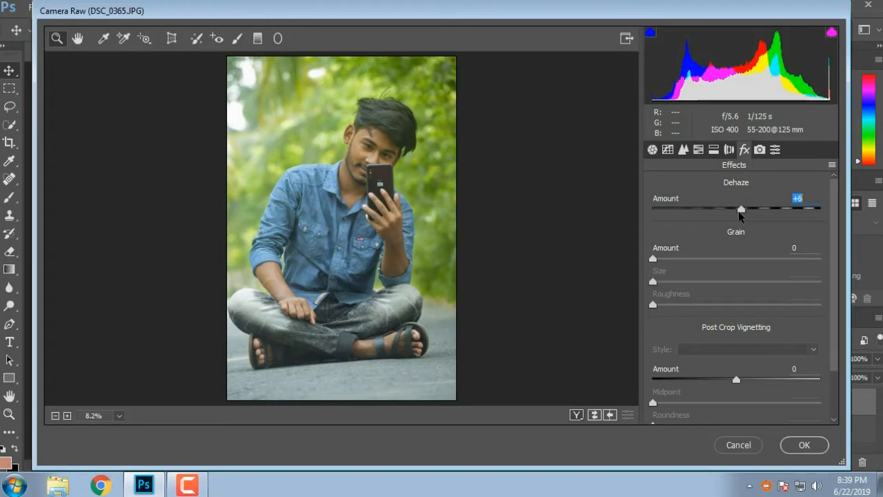
{"action": "left_click_drag", "start_coordinate": [734, 382], "coordinate": [725, 382]}
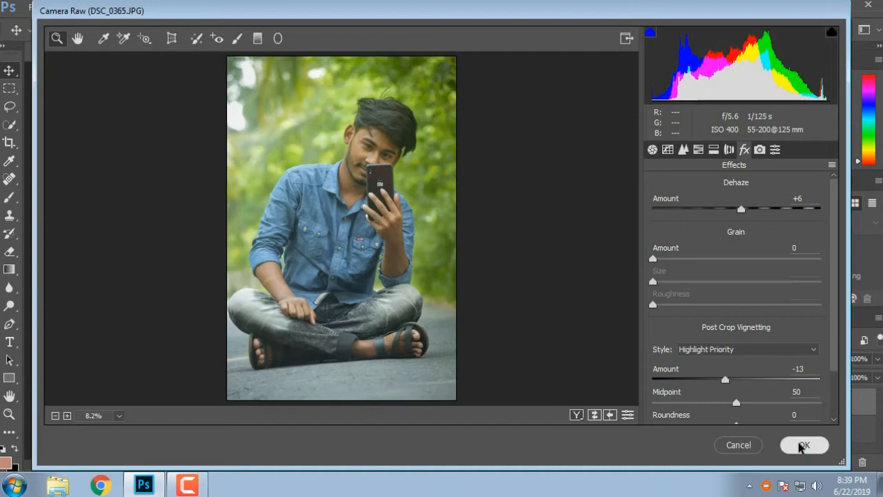
{"action": "left_click", "coordinate": [802, 445]}
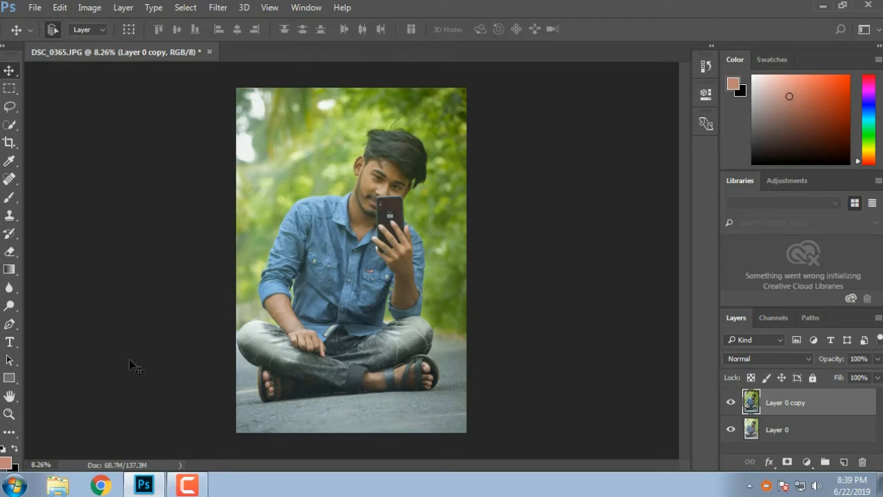
{"action": "scroll", "coordinate": [224, 172], "scroll_direction": "up", "scroll_amount": 1}
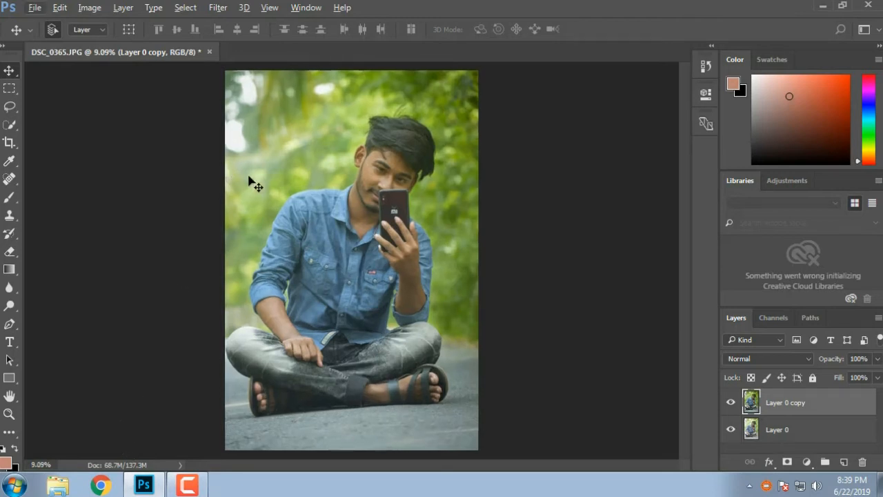
{"action": "scroll", "coordinate": [259, 176], "scroll_direction": "up", "scroll_amount": 1}
{"action": "left_click", "coordinate": [217, 7]}
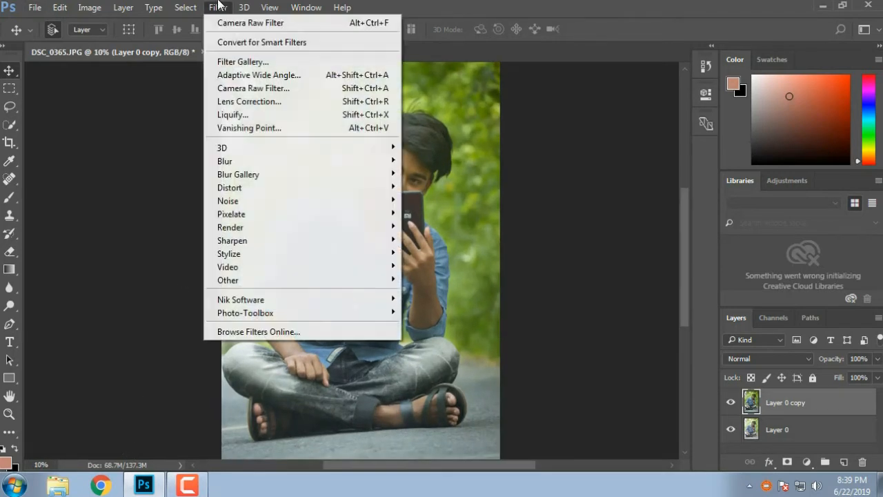
{"action": "mouse_move", "coordinate": [378, 305]}
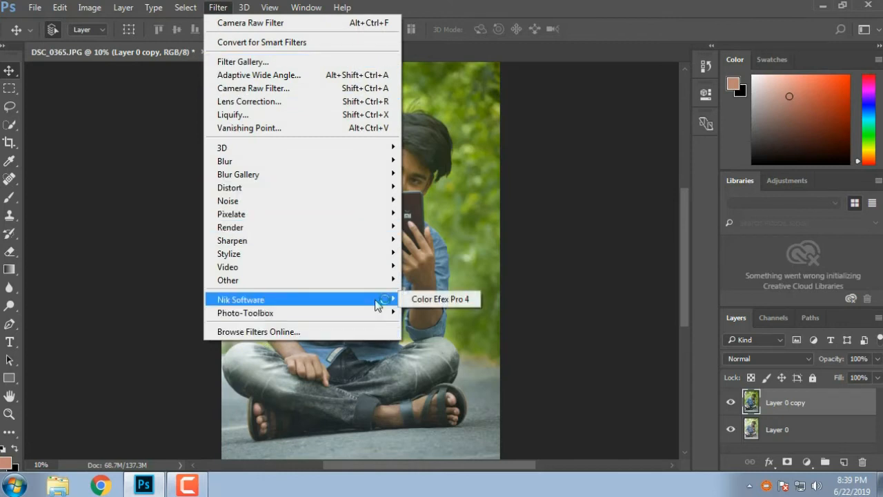
{"action": "left_click", "coordinate": [415, 300]}
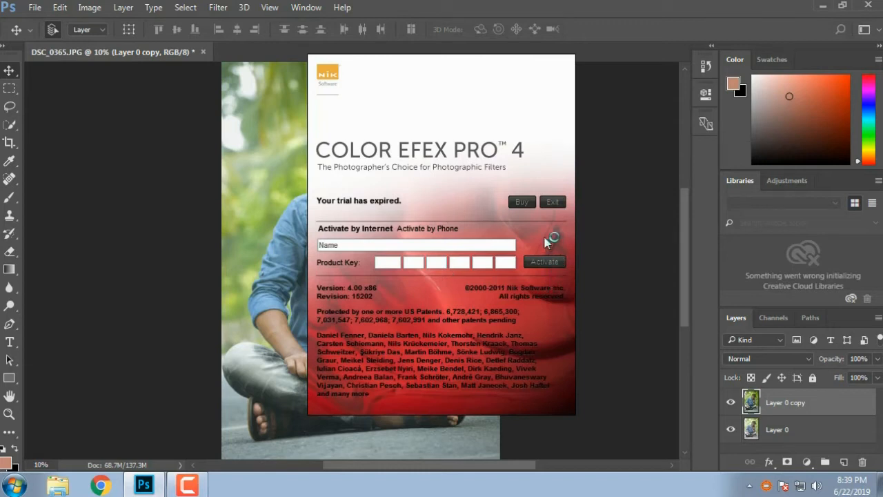
{"action": "left_click", "coordinate": [552, 202]}
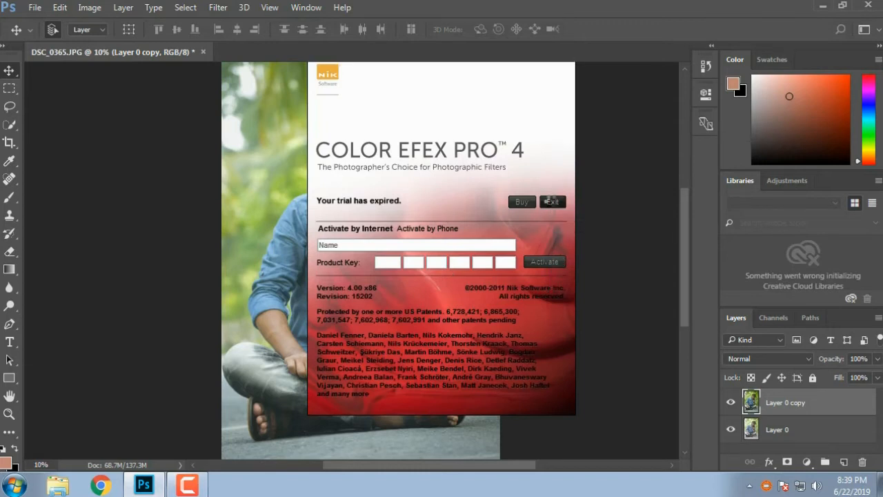
Open the Nik Software Color Efex Pro 4 filter on the duplicate layer and attempt its activation.
{"action": "left_click", "coordinate": [218, 7]}
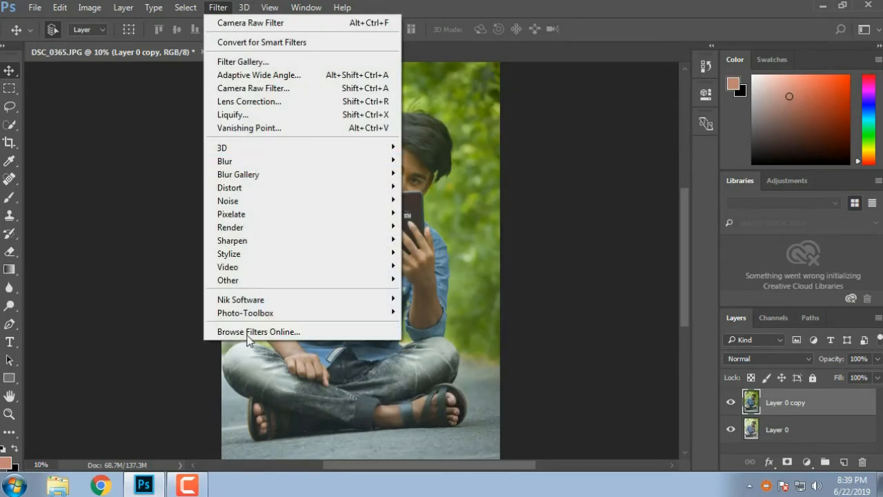
{"action": "mouse_move", "coordinate": [256, 299]}
{"action": "left_click", "coordinate": [420, 300]}
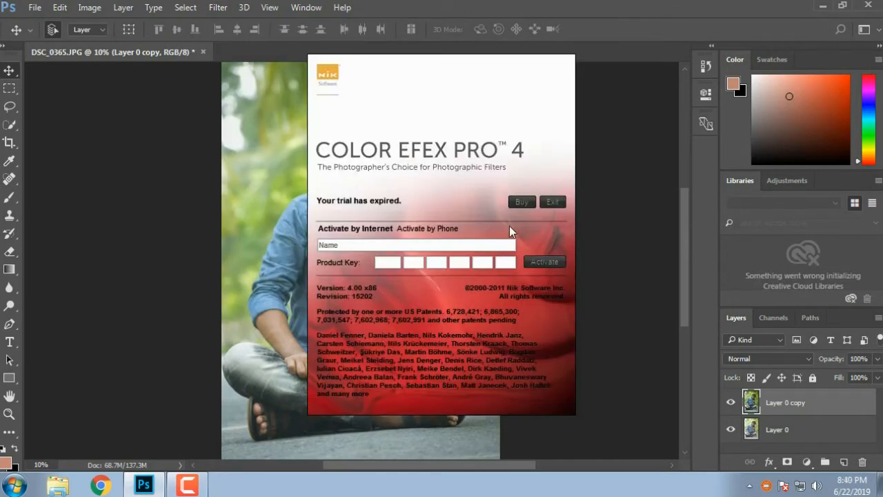
{"action": "left_click", "coordinate": [551, 264]}
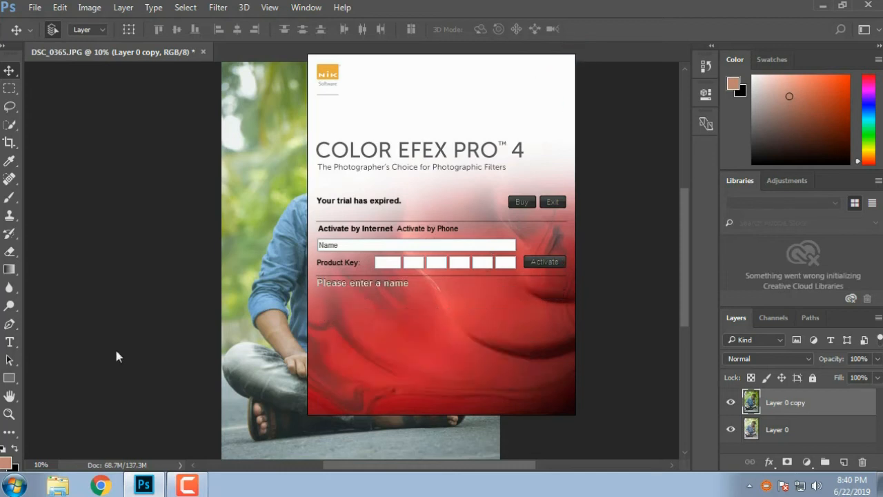
{"action": "mouse_move", "coordinate": [200, 484]}
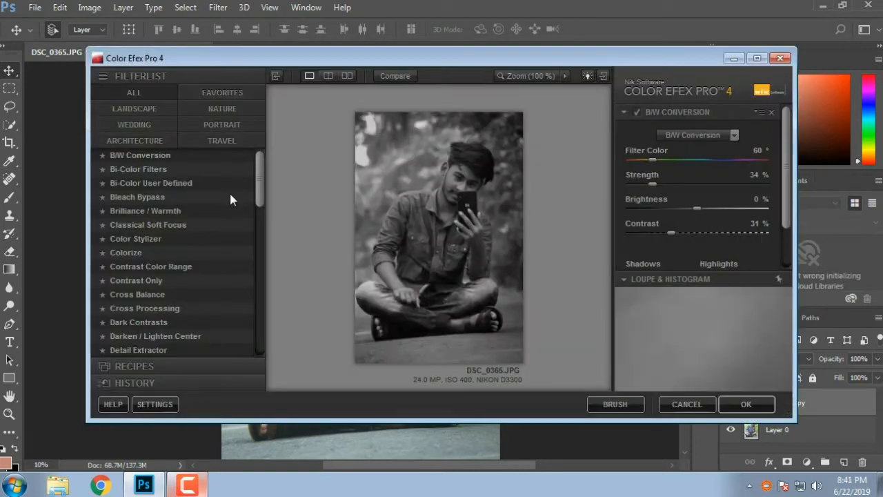
Preview several color filters, choose Bleach Bypass, and set Saturation to 5%, Contrast to 62% and Local Contrast to 60%.
{"action": "left_click", "coordinate": [143, 238]}
{"action": "left_click", "coordinate": [166, 224]}
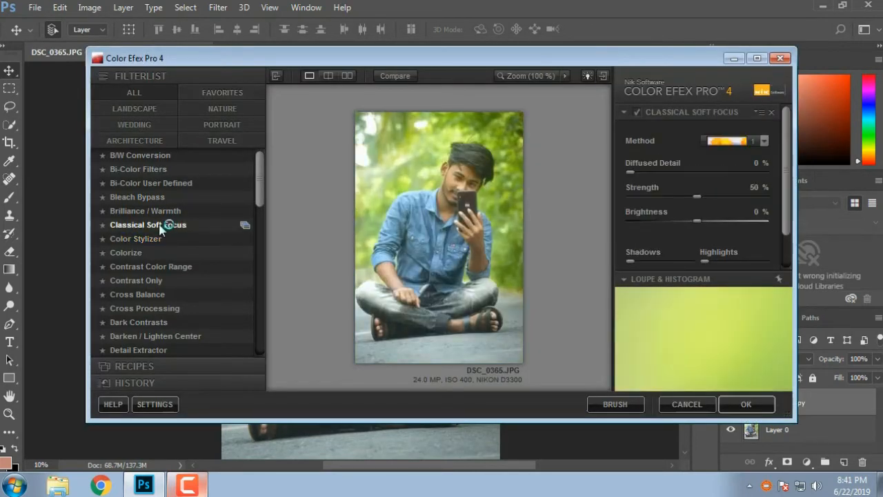
{"action": "left_click", "coordinate": [154, 210]}
{"action": "left_click", "coordinate": [147, 200]}
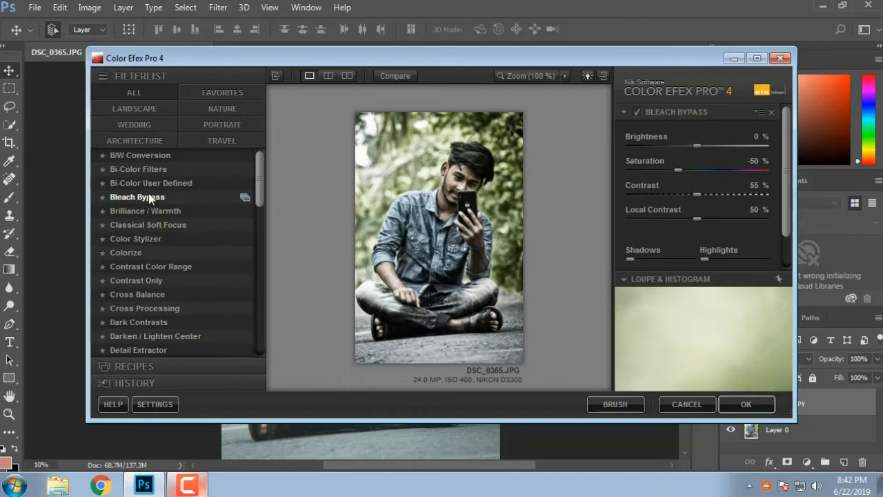
{"action": "left_click", "coordinate": [149, 188]}
{"action": "left_click", "coordinate": [148, 196]}
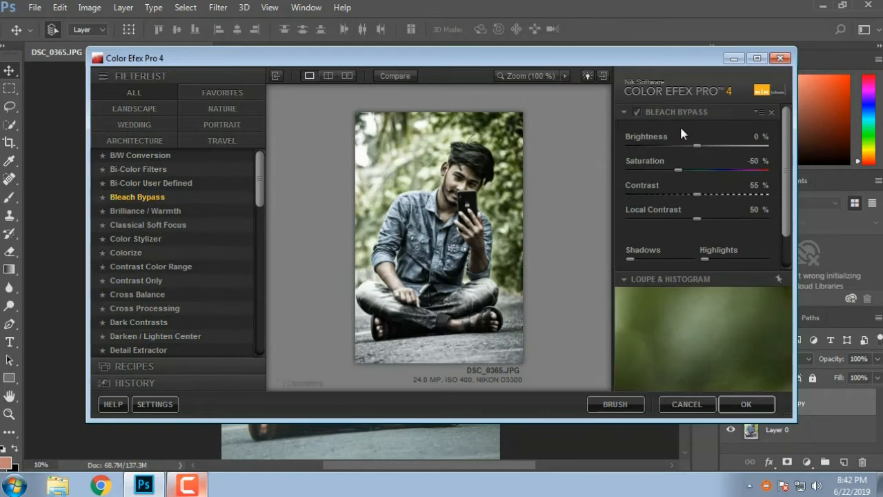
{"action": "left_click_drag", "start_coordinate": [697, 146], "coordinate": [684, 169]}
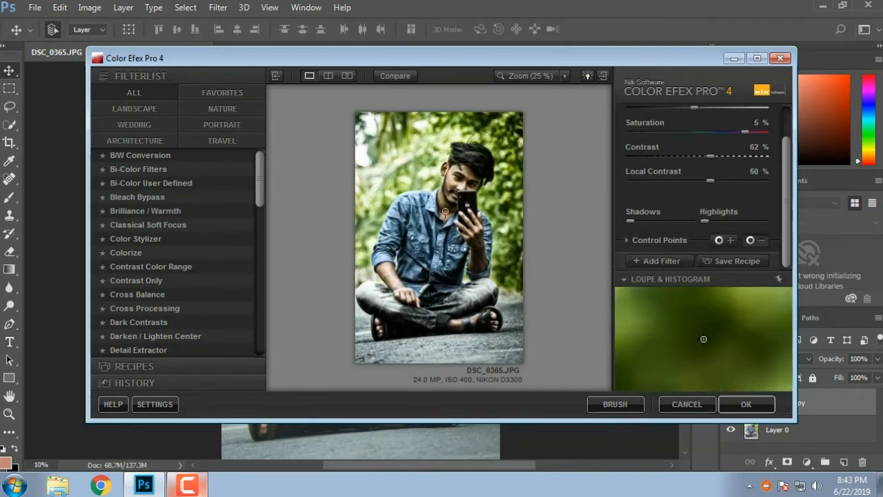
Place negative control points on the man's face and neck, sizing each to protect the skin from the filter.
{"action": "left_click", "coordinate": [541, 81]}
{"action": "left_click_drag", "start_coordinate": [573, 142], "coordinate": [571, 156]}
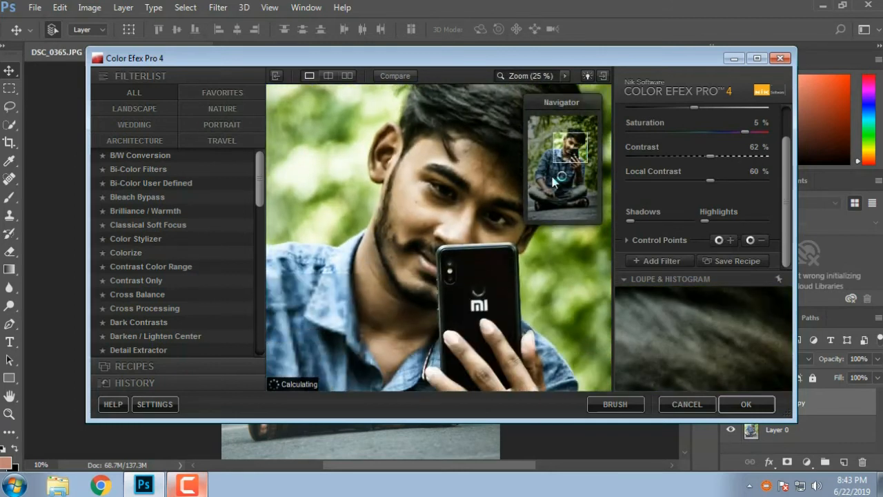
{"action": "left_click", "coordinate": [449, 205]}
{"action": "left_click_drag", "start_coordinate": [483, 213], "coordinate": [445, 201]}
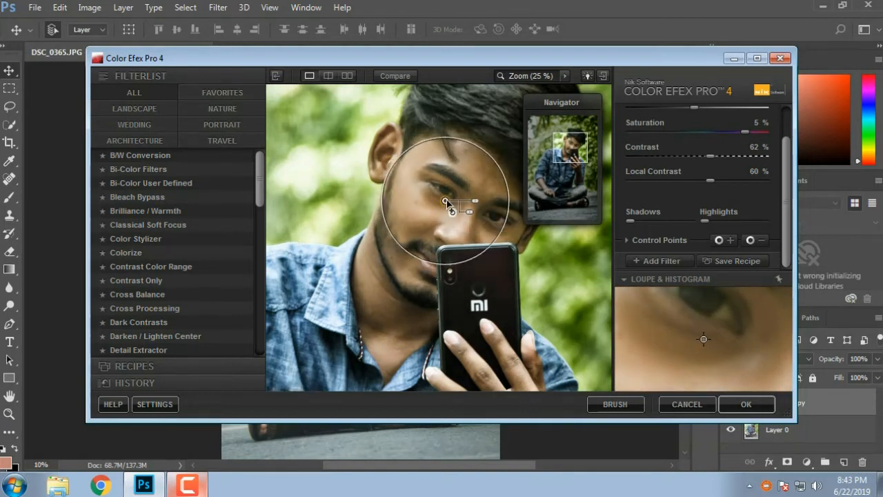
{"action": "left_click", "coordinate": [751, 241]}
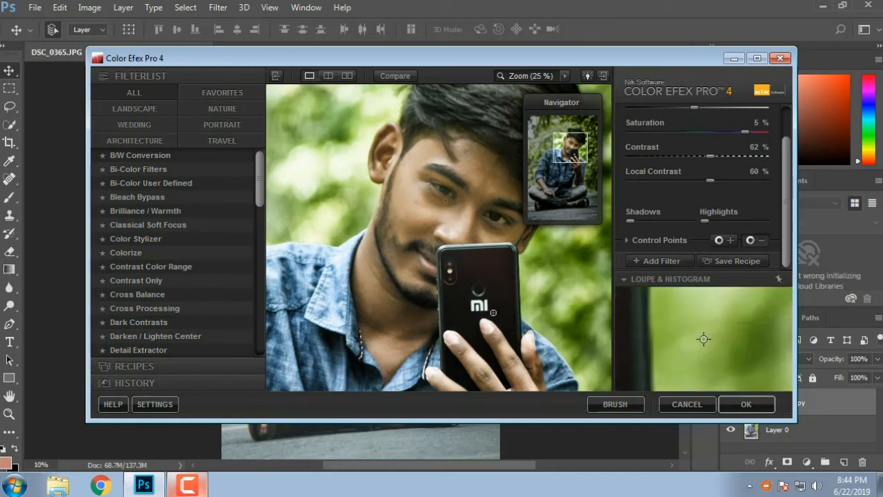
{"action": "left_click", "coordinate": [398, 314]}
{"action": "left_click_drag", "start_coordinate": [432, 319], "coordinate": [400, 301]}
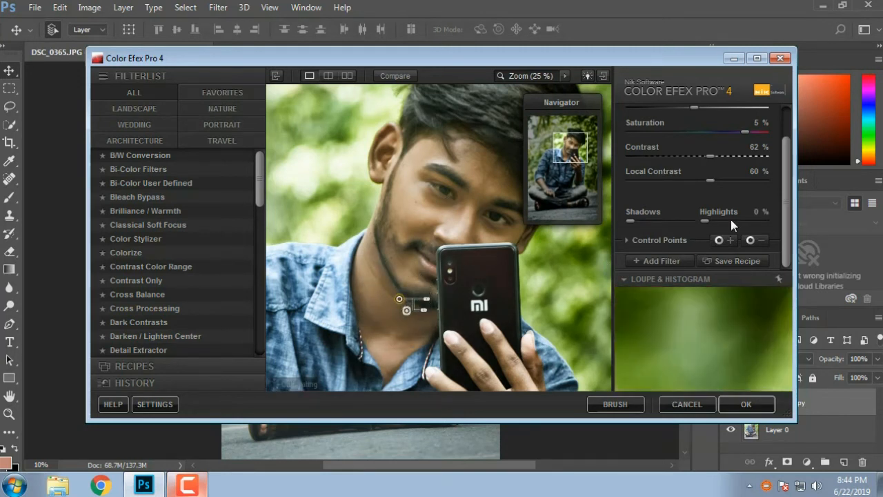
Place negative control points on the forearm, wrist and hand holding the phone, and adjust their size and position.
{"action": "left_click_drag", "start_coordinate": [561, 159], "coordinate": [571, 178]}
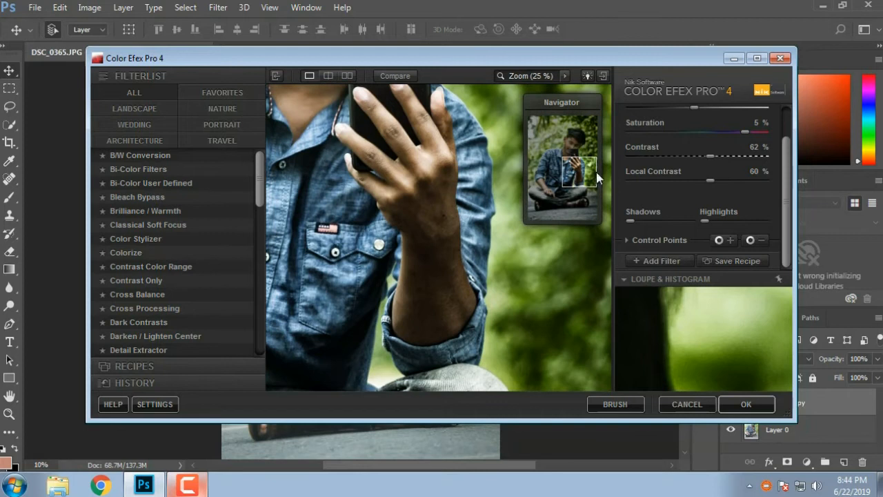
{"action": "left_click", "coordinate": [751, 240]}
{"action": "left_click", "coordinate": [443, 245]}
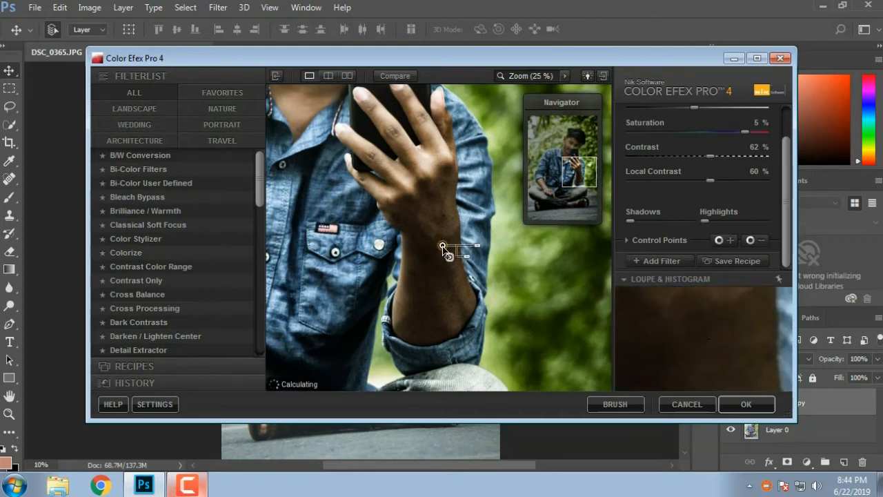
{"action": "left_click_drag", "start_coordinate": [476, 249], "coordinate": [442, 293]}
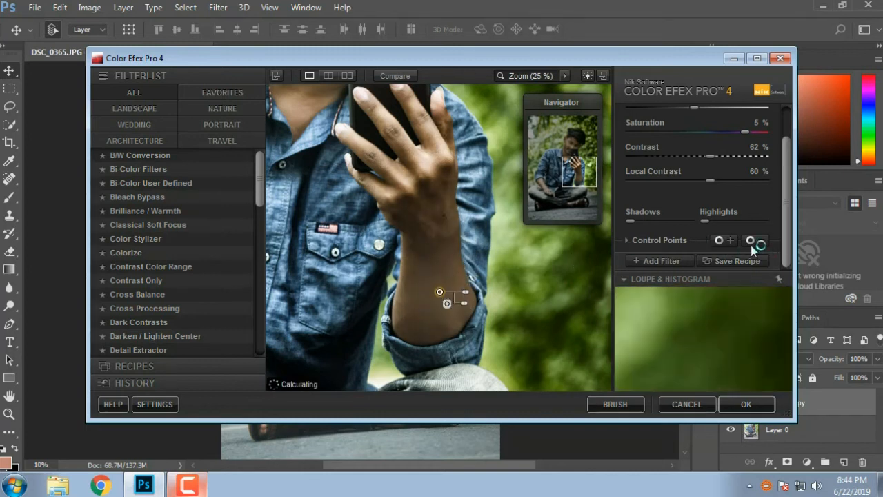
{"action": "left_click", "coordinate": [414, 178]}
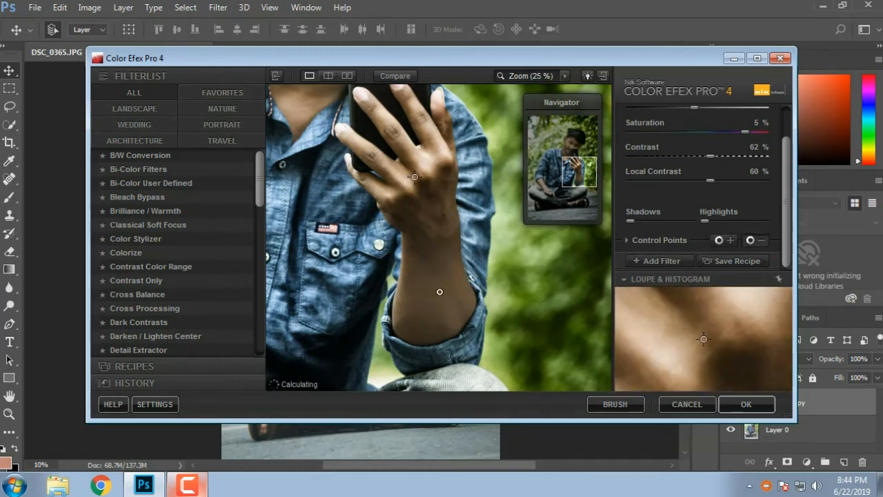
{"action": "left_click_drag", "start_coordinate": [449, 184], "coordinate": [424, 216]}
{"action": "left_click", "coordinate": [751, 240]}
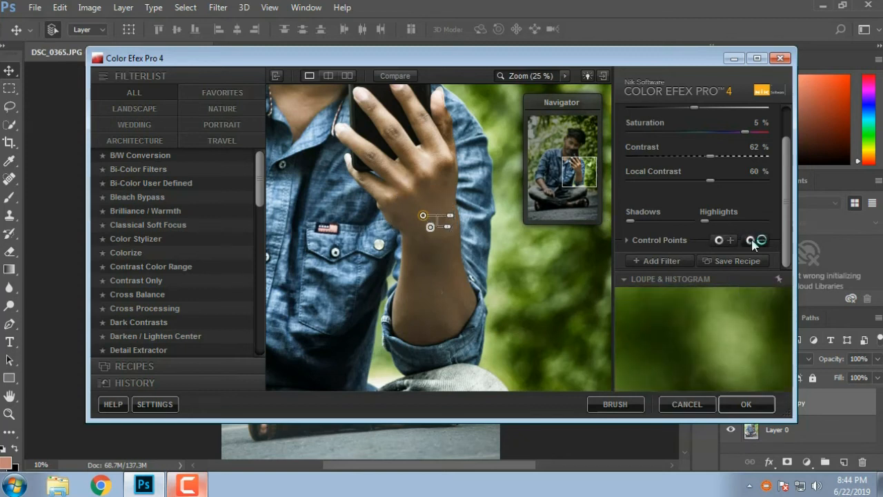
{"action": "left_click", "coordinate": [403, 164]}
{"action": "left_click_drag", "start_coordinate": [439, 163], "coordinate": [432, 168]}
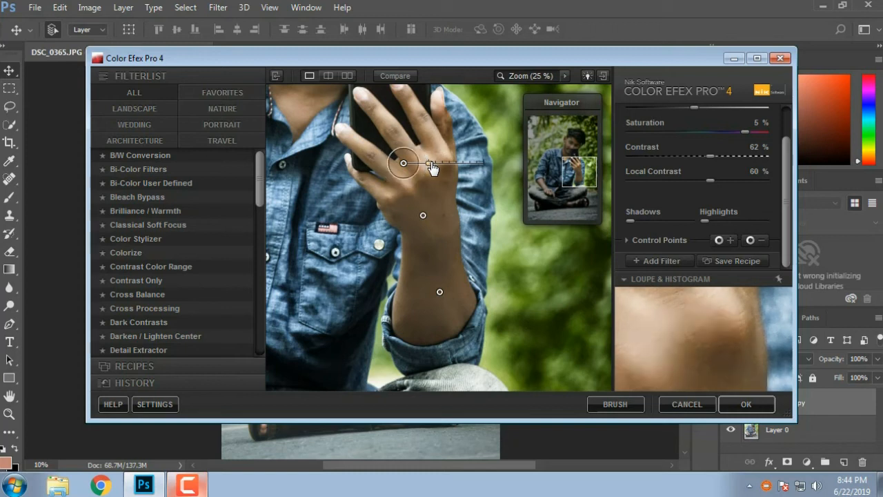
{"action": "left_click_drag", "start_coordinate": [403, 164], "coordinate": [407, 155]}
Add negative control points along the lowered forearm and on its resting hand, sizing each to cover the skin.
{"action": "left_click_drag", "start_coordinate": [566, 182], "coordinate": [545, 181]}
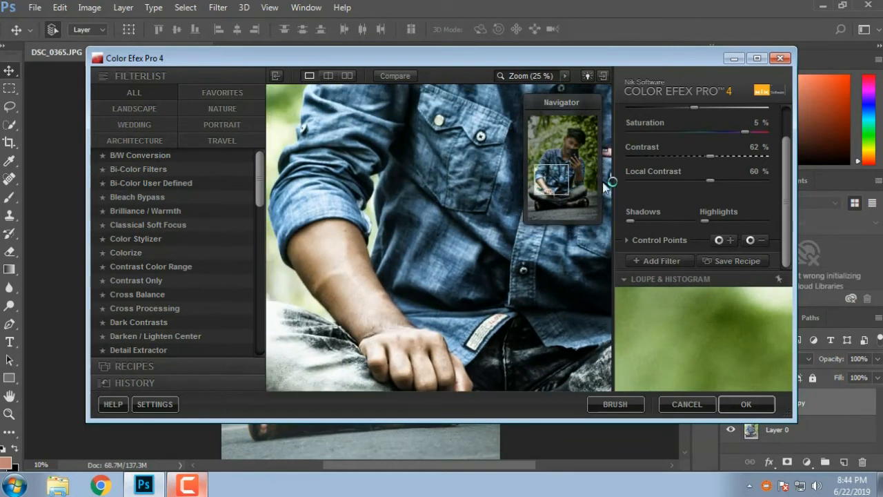
{"action": "left_click", "coordinate": [342, 263]}
{"action": "left_click_drag", "start_coordinate": [377, 265], "coordinate": [337, 259]}
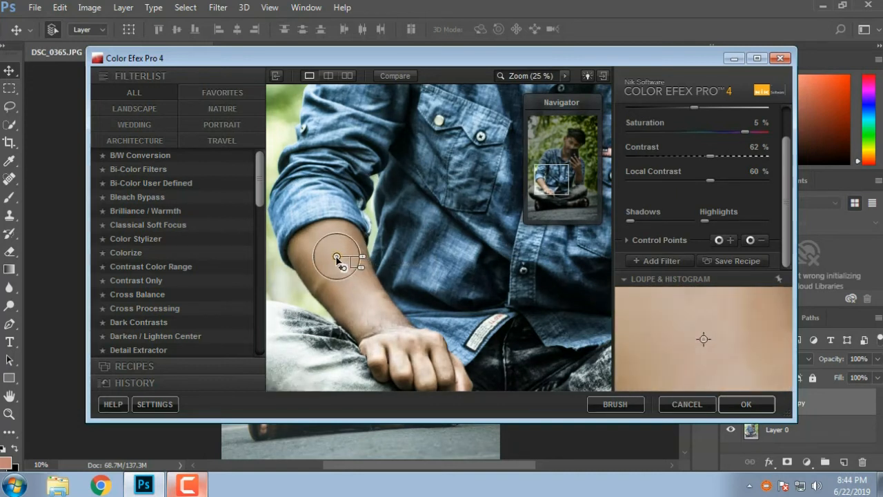
{"action": "left_click", "coordinate": [762, 240]}
{"action": "left_click", "coordinate": [363, 298]}
{"action": "mouse_move", "coordinate": [385, 298]}
{"action": "left_mouse_down"}
{"action": "mouse_move", "coordinate": [400, 306]}
{"action": "mouse_move", "coordinate": [389, 301]}
{"action": "left_mouse_up"}
{"action": "left_click", "coordinate": [752, 242]}
{"action": "left_click", "coordinate": [399, 348]}
{"action": "left_click_drag", "start_coordinate": [430, 353], "coordinate": [419, 354]}
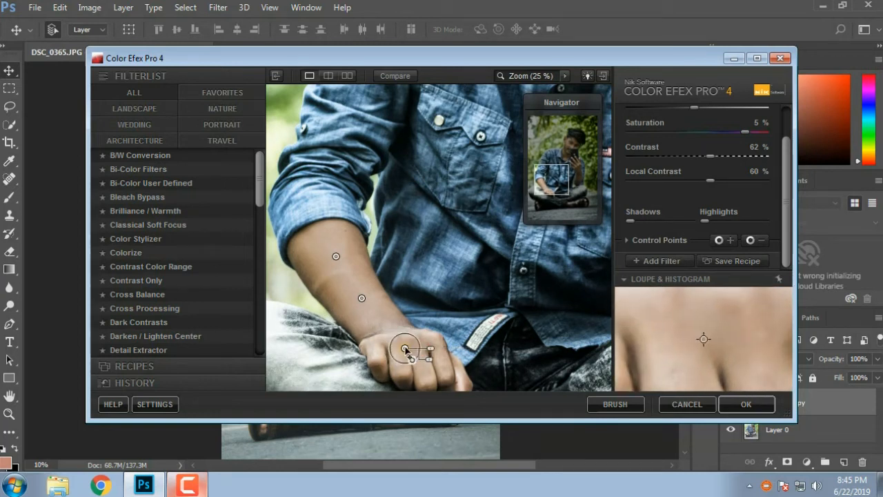
{"action": "left_click_drag", "start_coordinate": [407, 350], "coordinate": [411, 354]}
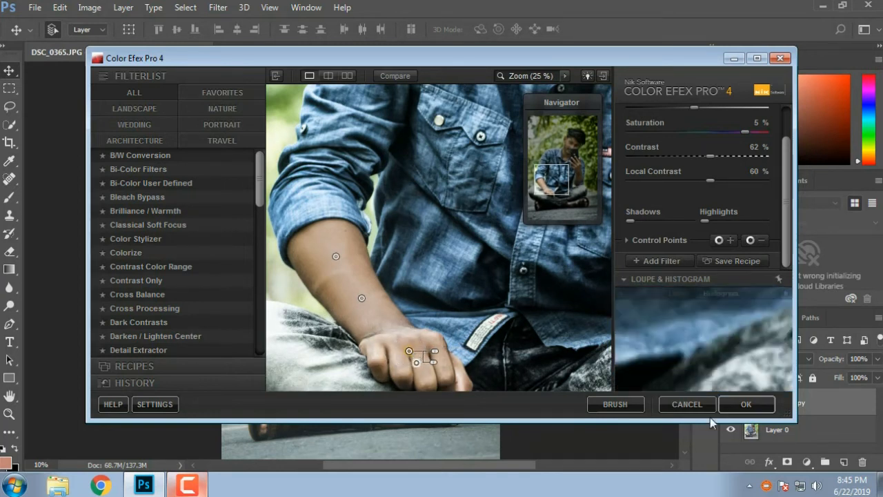
Add negative control points to the bare ankle and the sandalled foot beside it, sizing each to the skin area.
{"action": "left_click", "coordinate": [527, 76]}
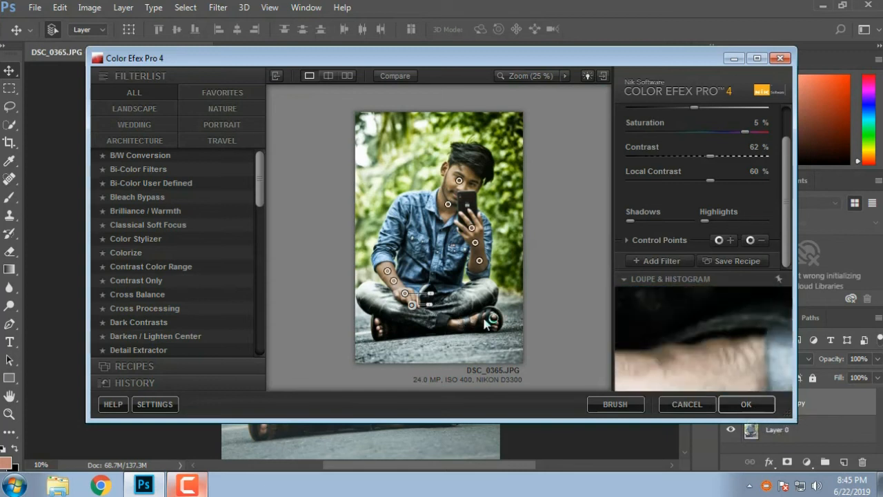
{"action": "left_click", "coordinate": [528, 77]}
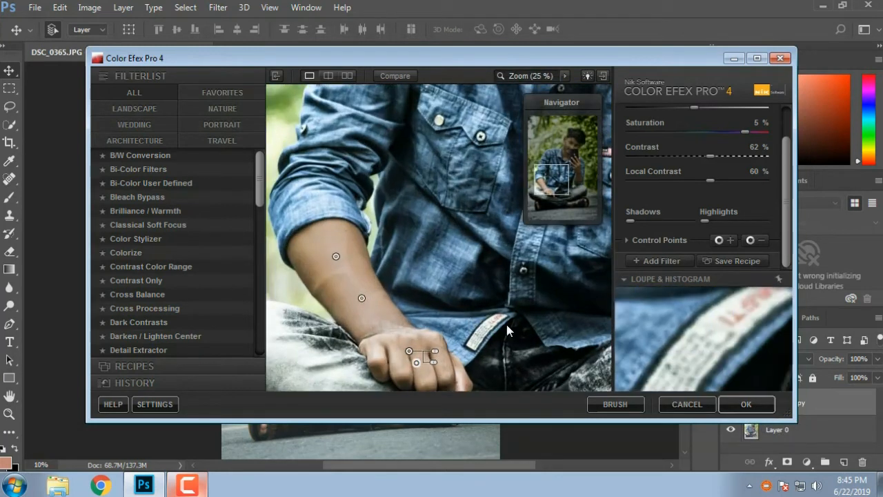
{"action": "left_click_drag", "start_coordinate": [556, 183], "coordinate": [582, 213]}
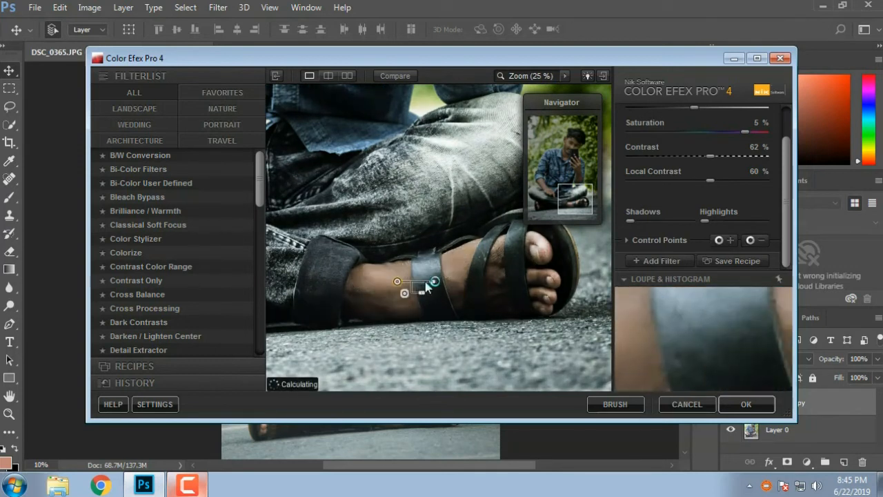
{"action": "left_click", "coordinate": [392, 282]}
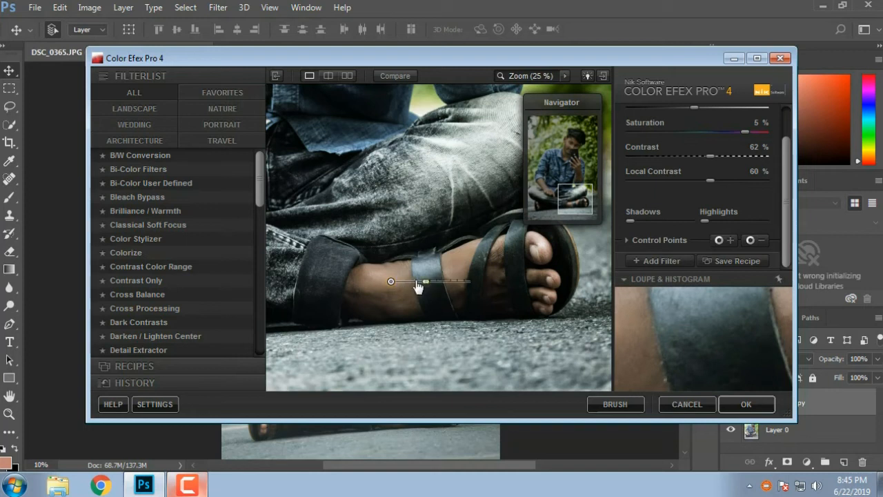
{"action": "left_click_drag", "start_coordinate": [418, 287], "coordinate": [414, 286]}
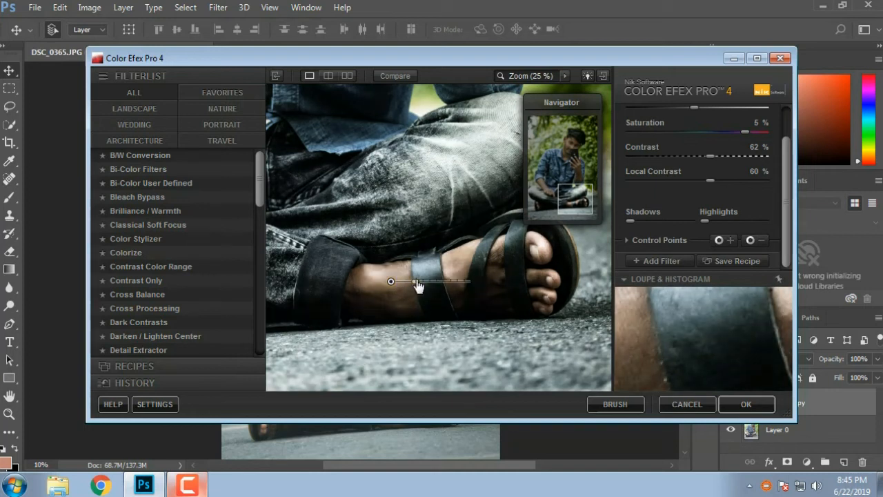
{"action": "left_click_drag", "start_coordinate": [419, 281], "coordinate": [417, 282]}
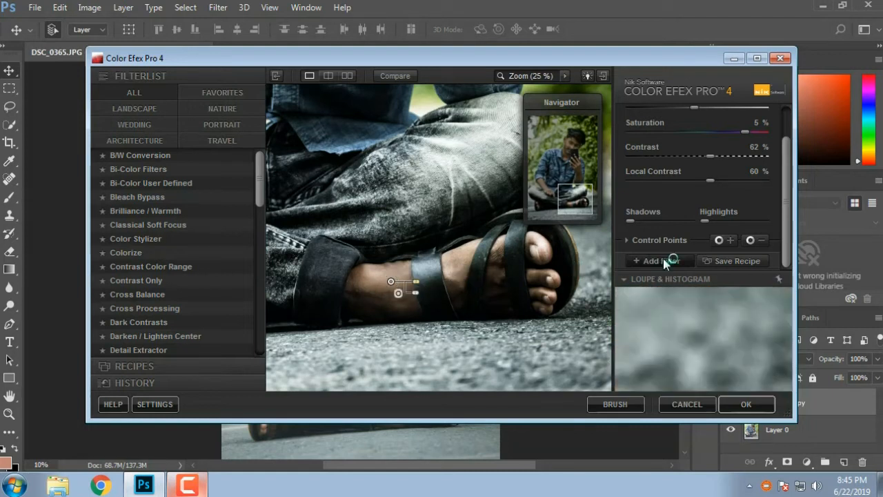
{"action": "left_click", "coordinate": [763, 239]}
{"action": "left_click", "coordinate": [463, 262]}
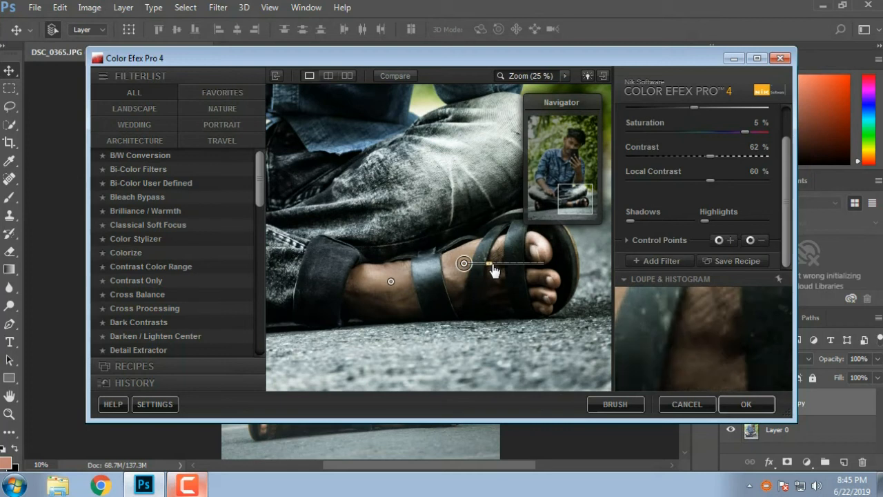
Apply Bleach Bypass with Brightness 3%, Saturation -25%, Contrast 60% and Local Contrast 63%, and compare the duplicate layer before and after.
{"action": "left_click_drag", "start_coordinate": [574, 202], "coordinate": [551, 202]}
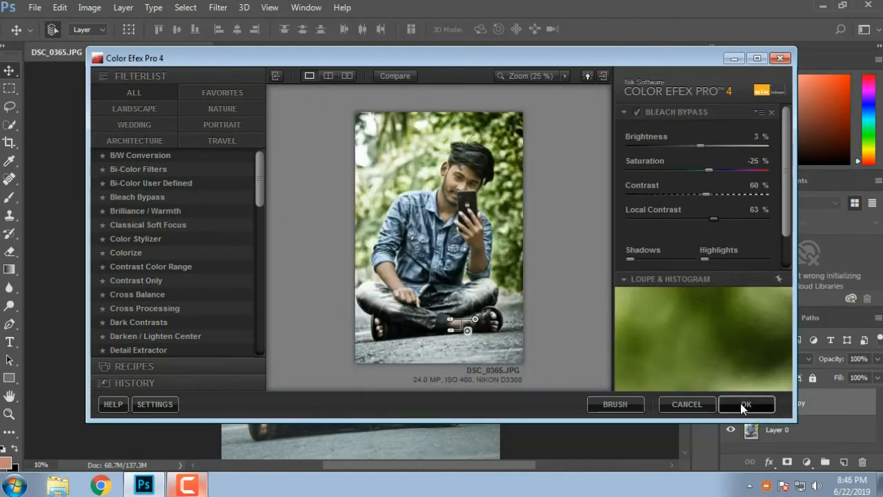
{"action": "left_click", "coordinate": [745, 404]}
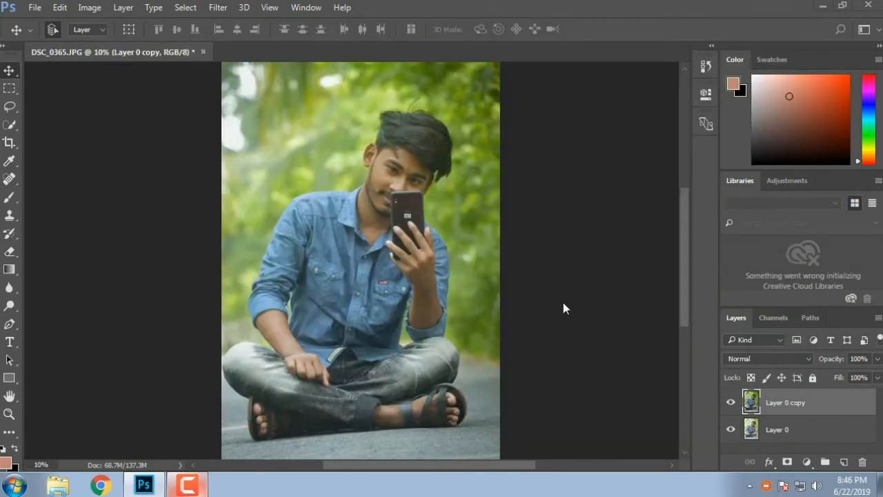
{"action": "left_click", "coordinate": [220, 12]}
{"action": "left_click", "coordinate": [254, 26]}
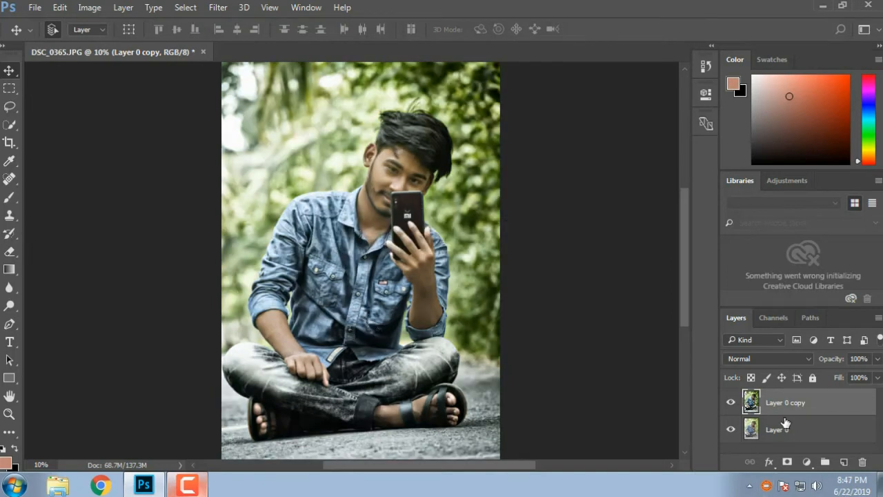
{"action": "left_click", "coordinate": [731, 404]}
{"action": "left_click", "coordinate": [731, 404]}
Open the Photo-Toolbox SkinFiner filter on the duplicate layer.
{"action": "left_click", "coordinate": [218, 6]}
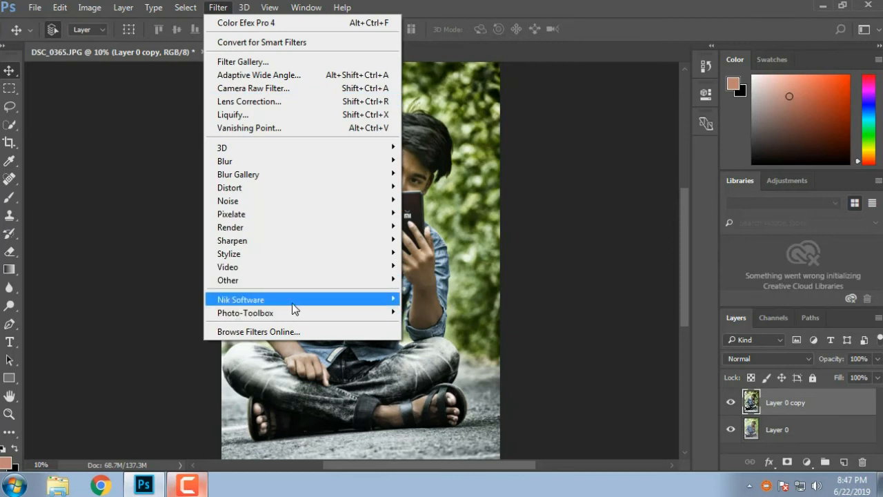
{"action": "mouse_move", "coordinate": [295, 304]}
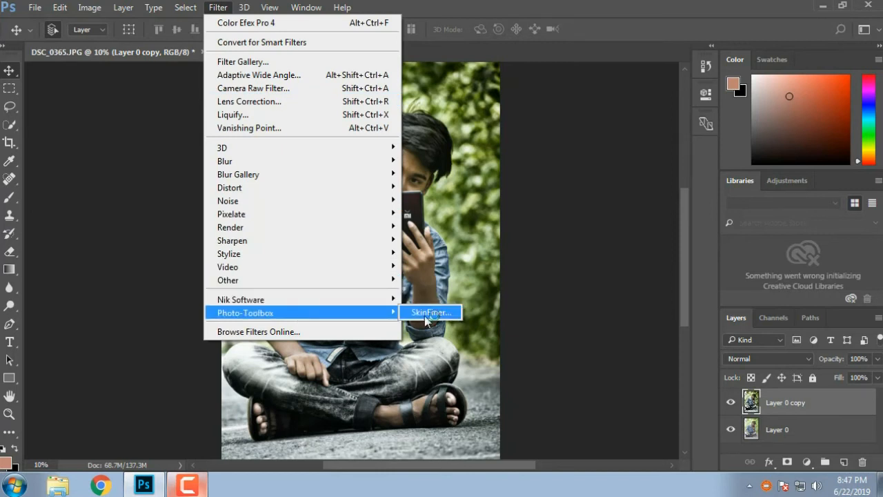
{"action": "left_click", "coordinate": [429, 312]}
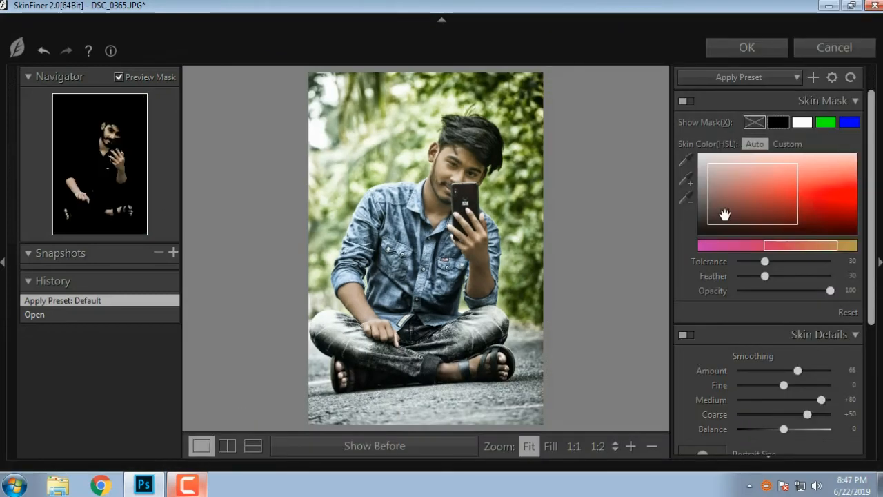
Sample the skin colour from the face for the SkinFiner mask and set the mask Tolerance to 23.
{"action": "left_click", "coordinate": [685, 161]}
{"action": "left_click", "coordinate": [452, 167]}
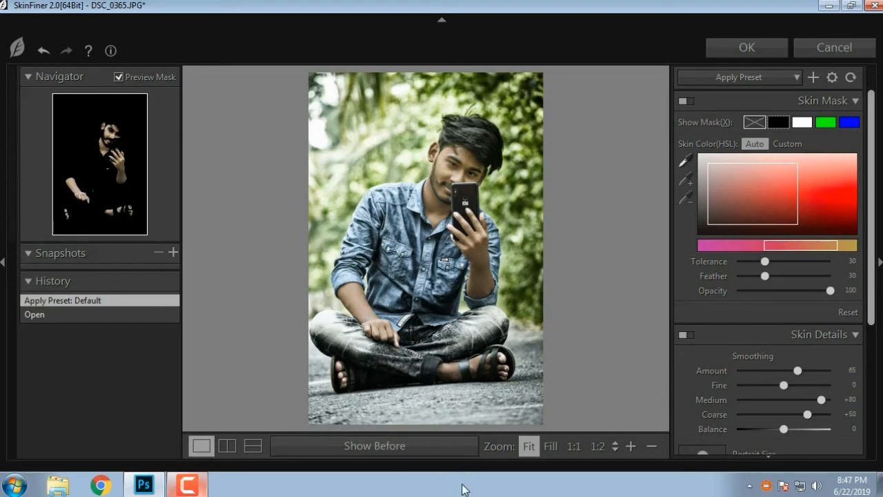
{"action": "left_click", "coordinate": [186, 486]}
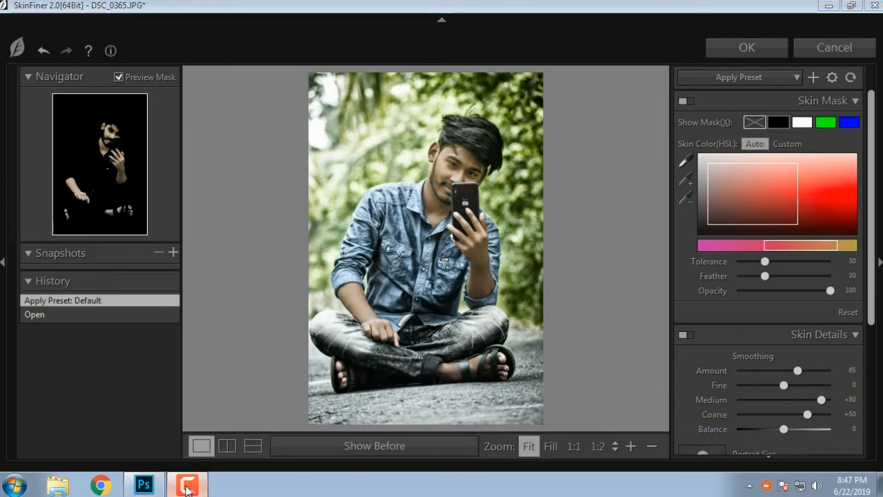
{"action": "left_click", "coordinate": [458, 178]}
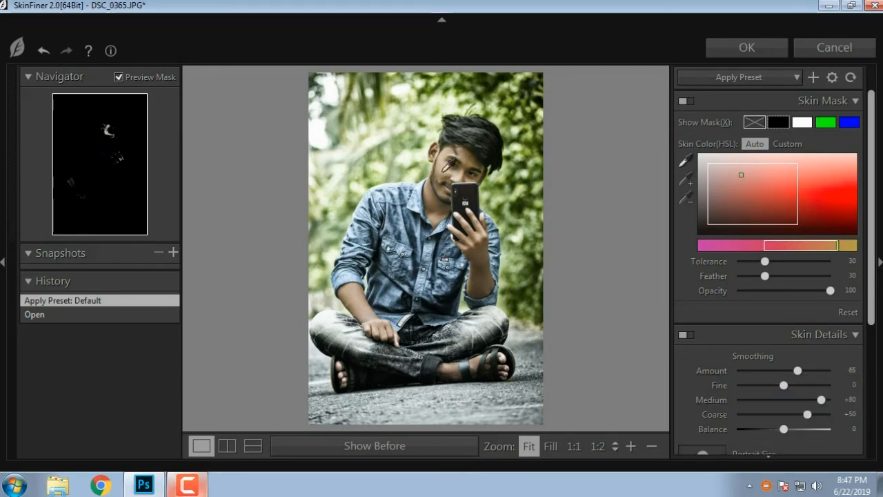
{"action": "left_click", "coordinate": [443, 170]}
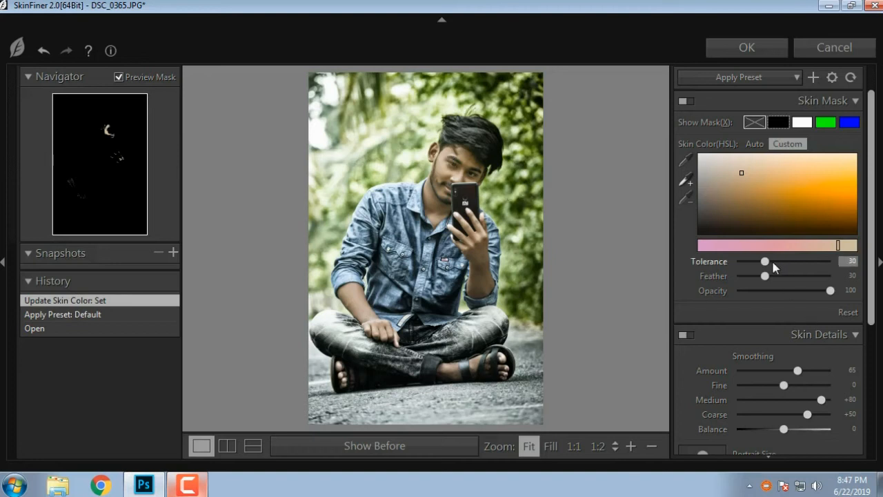
{"action": "left_click_drag", "start_coordinate": [775, 261], "coordinate": [759, 262]}
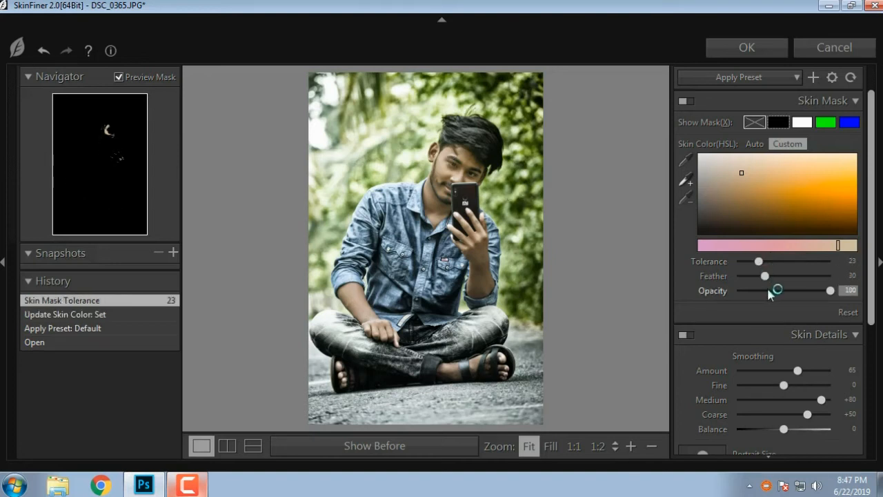
Compare the before and after views side by side, with the face and raised hand enlarged at 1:6.
{"action": "left_click", "coordinate": [227, 445]}
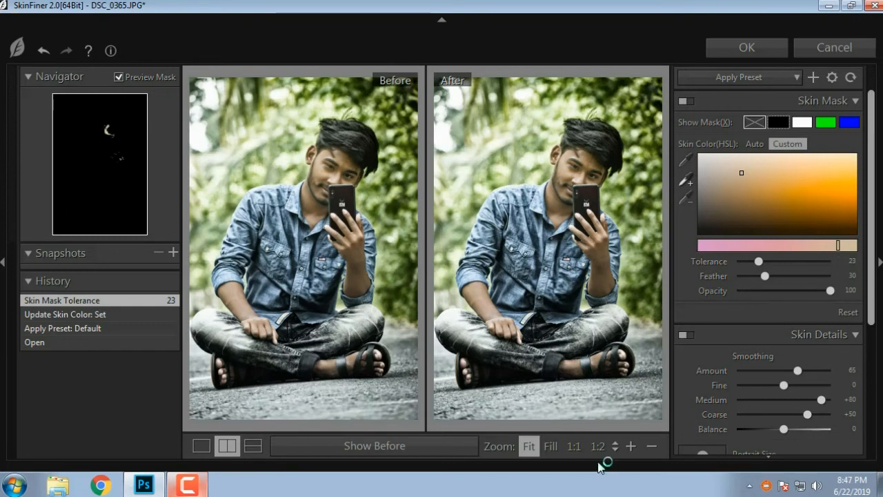
{"action": "left_click", "coordinate": [630, 446]}
{"action": "left_click", "coordinate": [630, 446]}
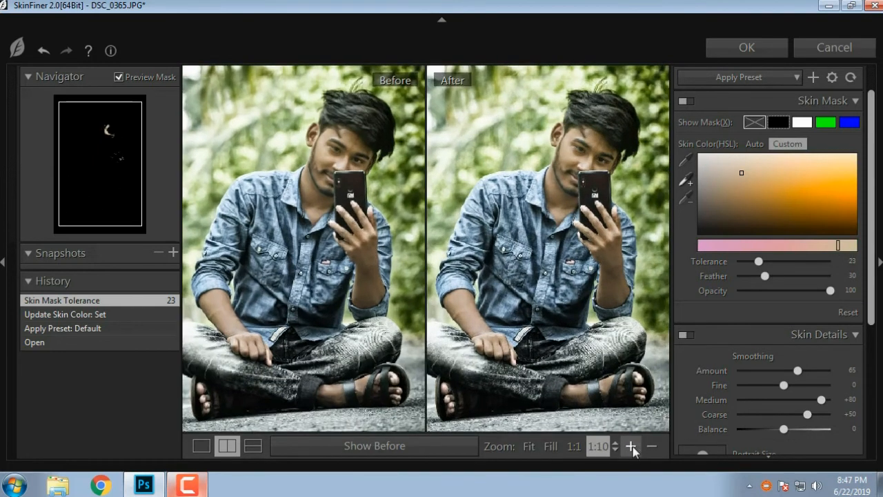
{"action": "left_click", "coordinate": [631, 447]}
{"action": "scroll", "coordinate": [621, 207], "scroll_direction": "up", "scroll_amount": 1}
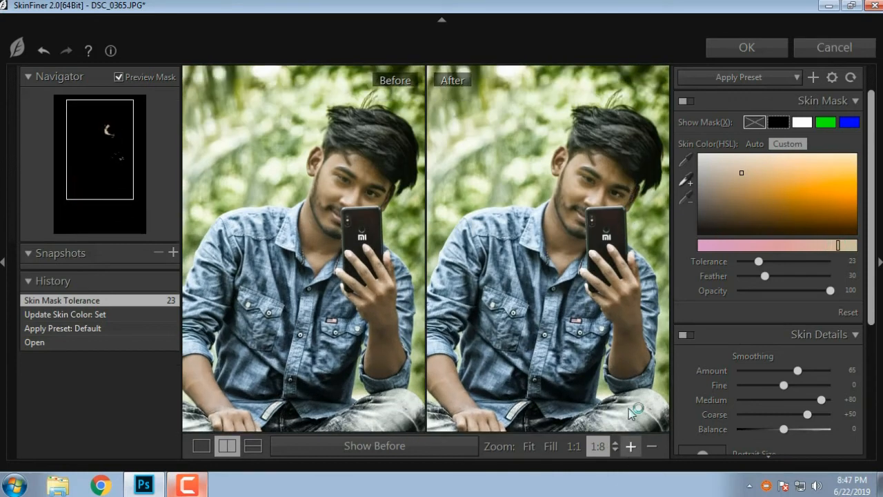
{"action": "left_click", "coordinate": [631, 446]}
{"action": "scroll", "coordinate": [616, 244], "scroll_direction": "up", "scroll_amount": 2}
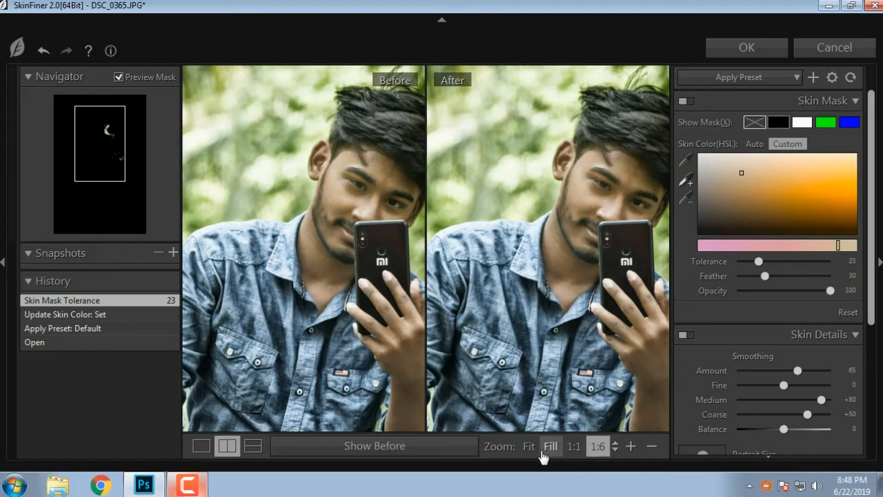
{"action": "key", "text": "Right"}
{"action": "key", "text": "Right"}
{"action": "key", "text": "Right"}
{"action": "key", "text": "Right"}
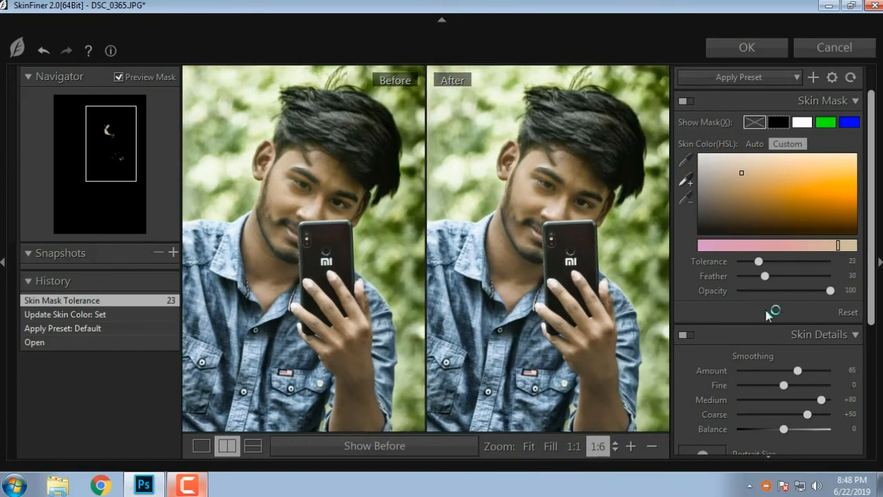
Set the smoothing Amount to 96, the skin mask Feather to 63 and Opacity to 68, and the skin tone Hue to +7.
{"action": "left_click_drag", "start_coordinate": [799, 371], "coordinate": [826, 370]}
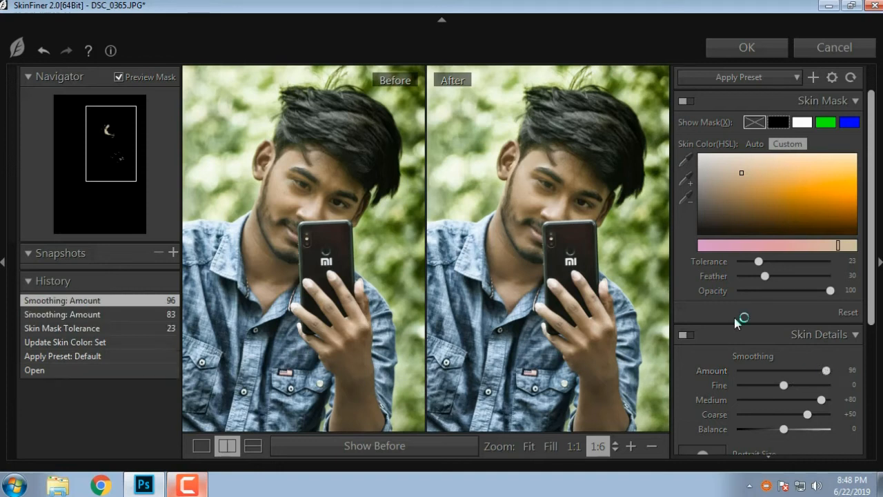
{"action": "left_click_drag", "start_coordinate": [783, 276], "coordinate": [800, 293]}
{"action": "scroll", "coordinate": [790, 289], "scroll_direction": "down", "scroll_amount": 5}
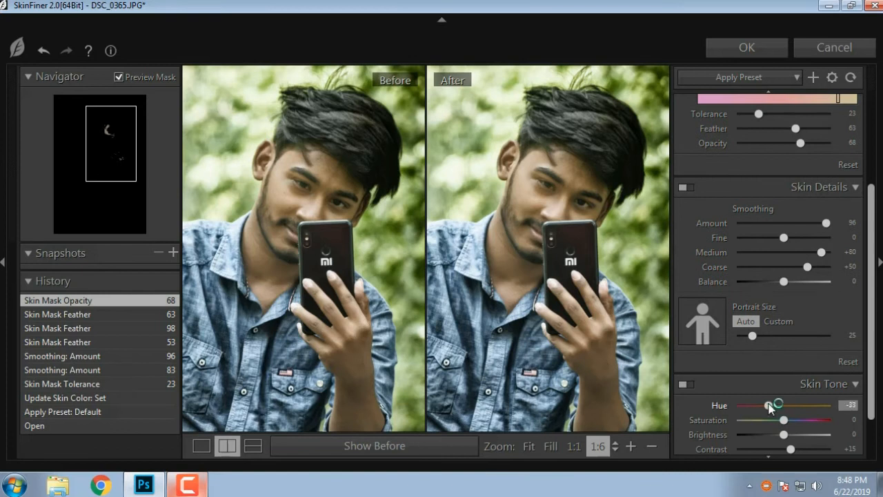
{"action": "left_click_drag", "start_coordinate": [724, 412], "coordinate": [787, 405]}
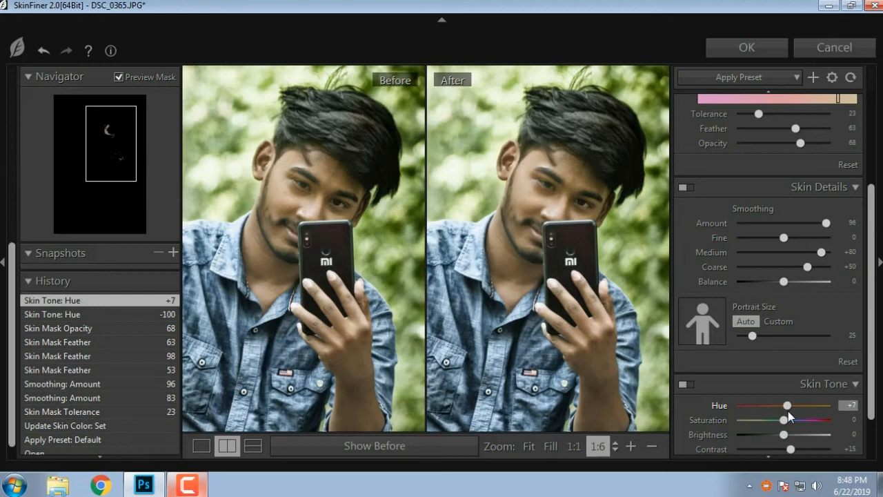
{"action": "scroll", "coordinate": [788, 412], "scroll_direction": "down", "scroll_amount": 3}
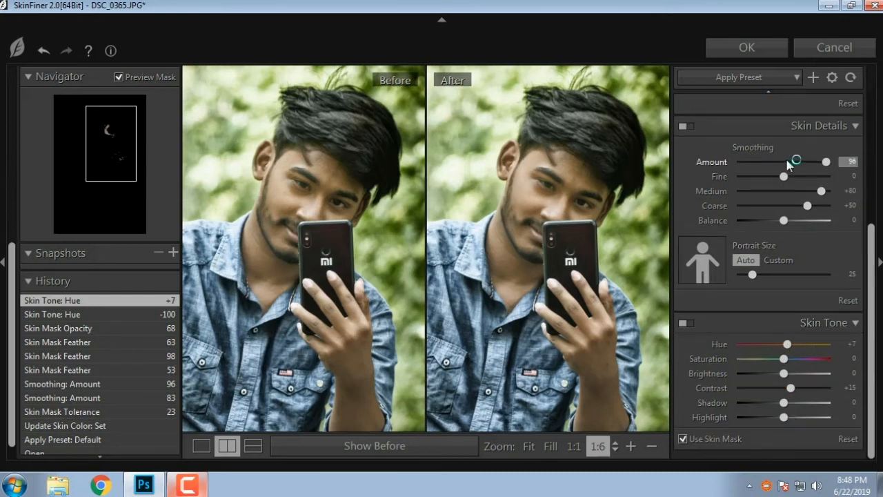
{"action": "scroll", "coordinate": [789, 162], "scroll_direction": "up", "scroll_amount": 10}
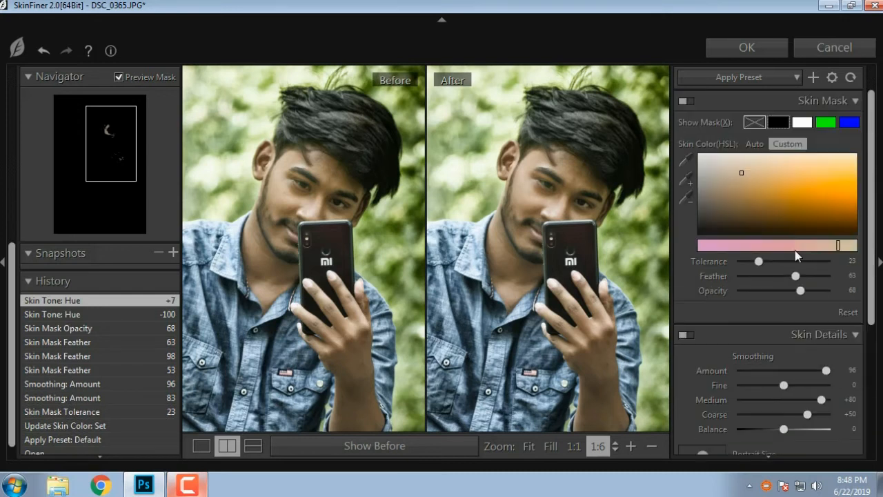
Resample the mask's skin colour from the nose and expand its range with samples from the cheek and forehead.
{"action": "left_click", "coordinate": [781, 126]}
{"action": "left_click", "coordinate": [685, 165]}
{"action": "left_click", "coordinate": [559, 208]}
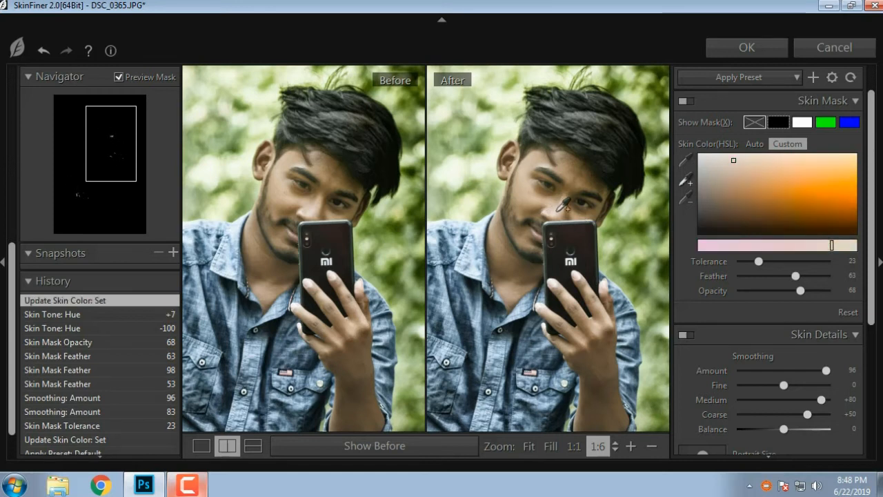
{"action": "left_click", "coordinate": [538, 193], "text": "shift"}
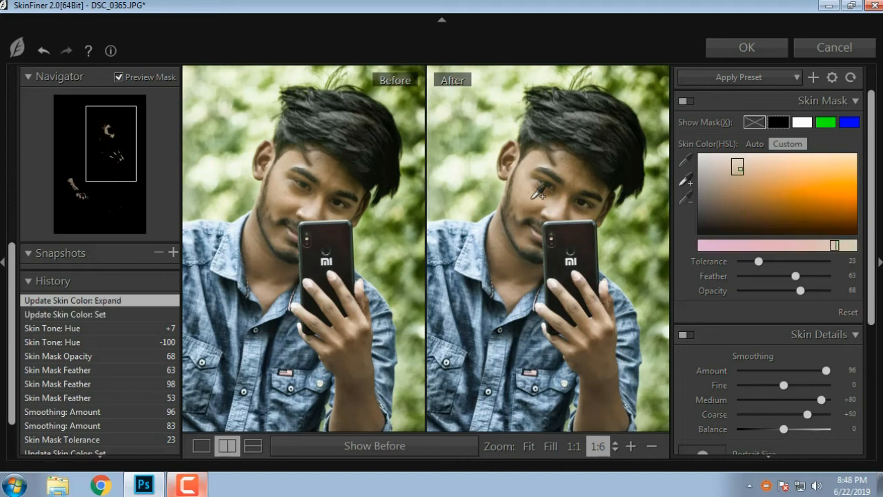
{"action": "left_click", "coordinate": [574, 175], "text": "shift"}
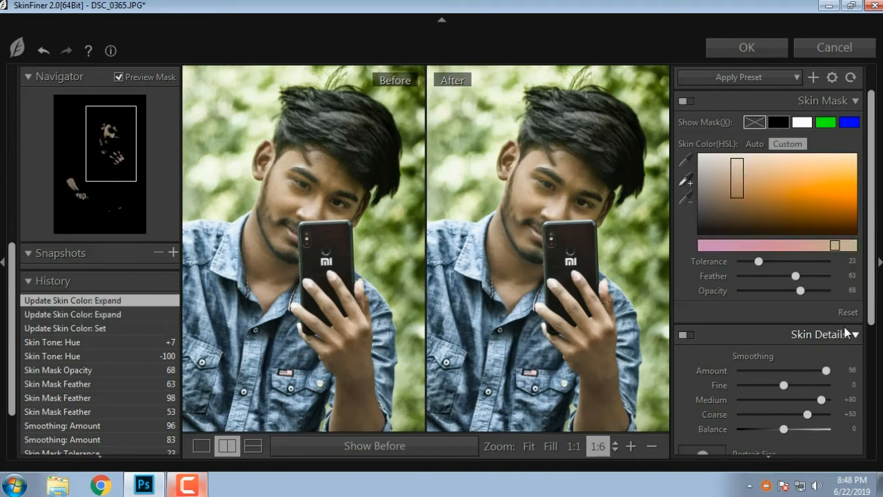
Set the skin smoothing Amount to 50, Fine to +47 and Balance to +44.
{"action": "scroll", "coordinate": [855, 276], "scroll_direction": "down", "scroll_amount": 3}
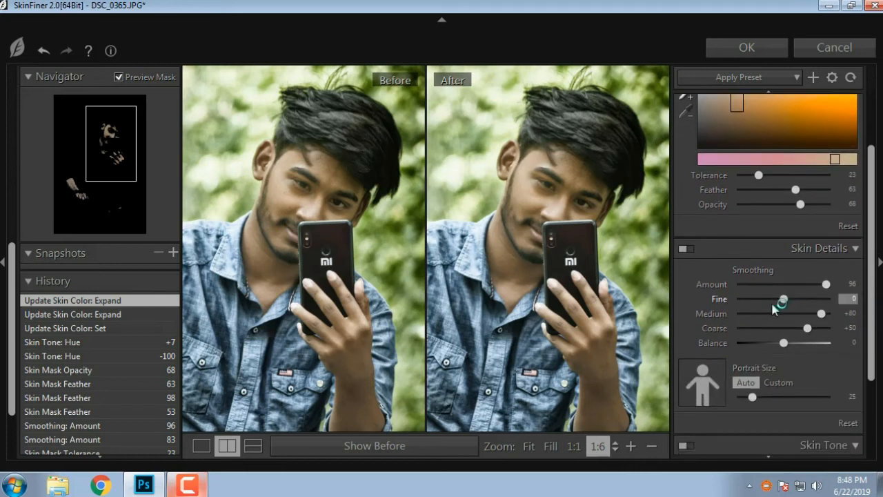
{"action": "mouse_move", "coordinate": [784, 301]}
{"action": "left_mouse_down"}
{"action": "mouse_move", "coordinate": [806, 306]}
{"action": "mouse_move", "coordinate": [784, 286]}
{"action": "left_mouse_up"}
{"action": "left_click_drag", "start_coordinate": [783, 343], "coordinate": [804, 340]}
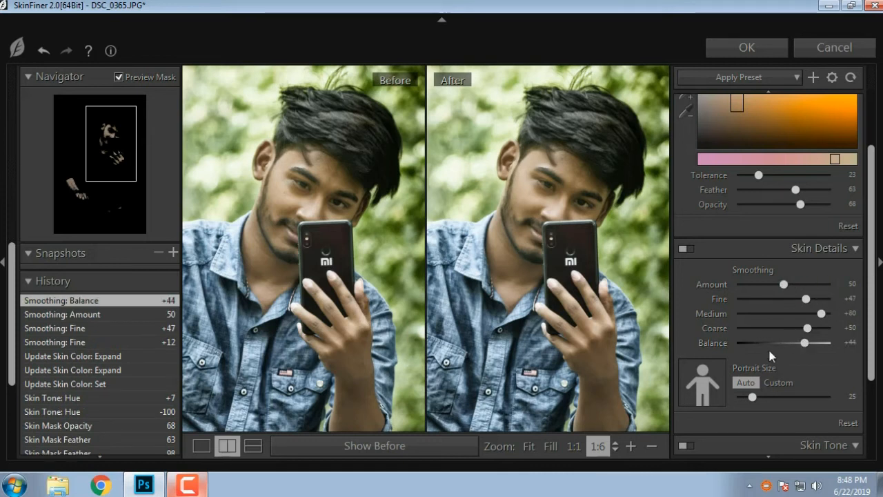
Set the skin tone Hue to +19, Brightness to +82, Shadow to -14 and Highlight to -73, and apply the filter.
{"action": "scroll", "coordinate": [769, 383], "scroll_direction": "down", "scroll_amount": 2}
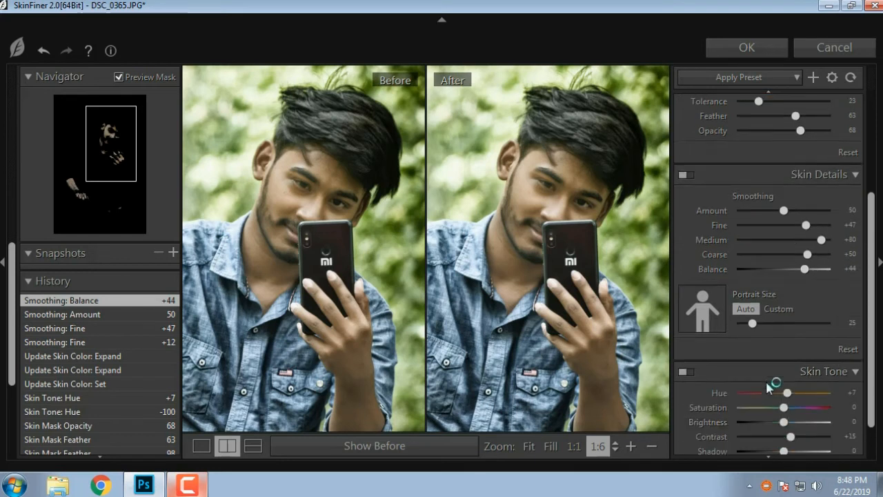
{"action": "scroll", "coordinate": [769, 387], "scroll_direction": "down", "scroll_amount": 1}
{"action": "left_click_drag", "start_coordinate": [784, 373], "coordinate": [820, 383]}
{"action": "left_click_drag", "start_coordinate": [782, 359], "coordinate": [793, 345]}
{"action": "left_click_drag", "start_coordinate": [784, 403], "coordinate": [750, 420]}
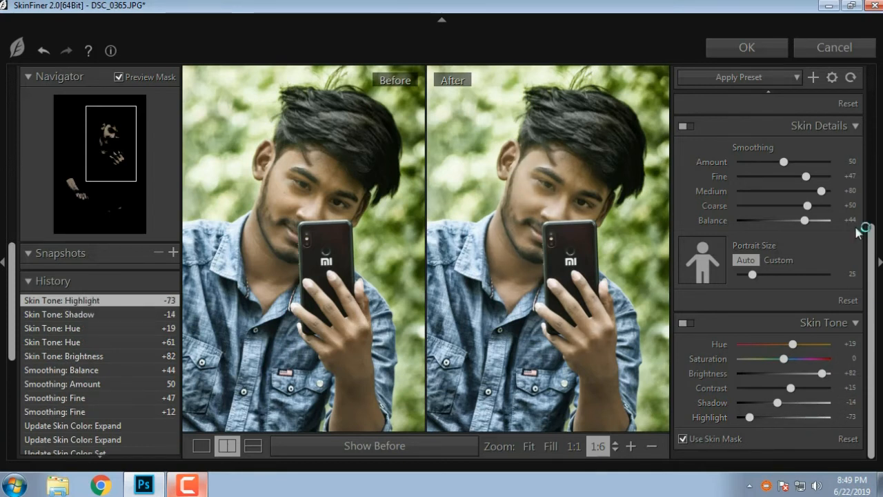
{"action": "mouse_move", "coordinate": [803, 221]}
{"action": "left_mouse_down"}
{"action": "mouse_move", "coordinate": [787, 222]}
{"action": "mouse_move", "coordinate": [804, 223]}
{"action": "left_mouse_up"}
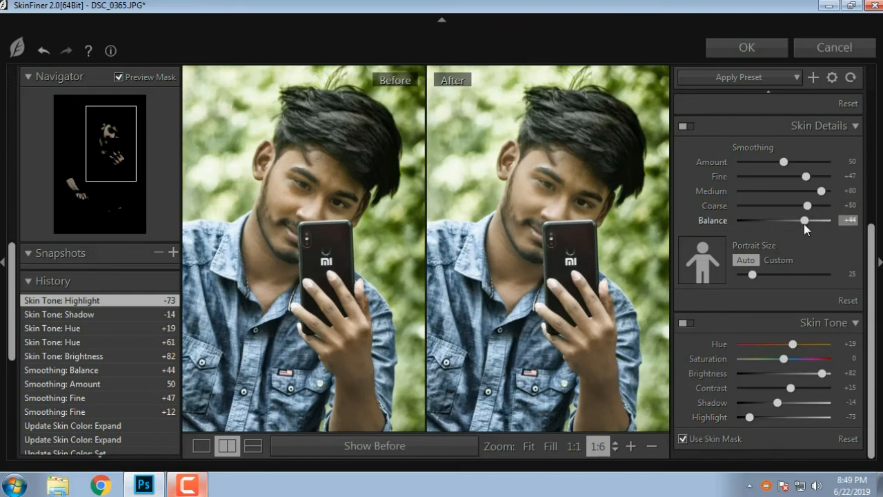
{"action": "left_click", "coordinate": [748, 50]}
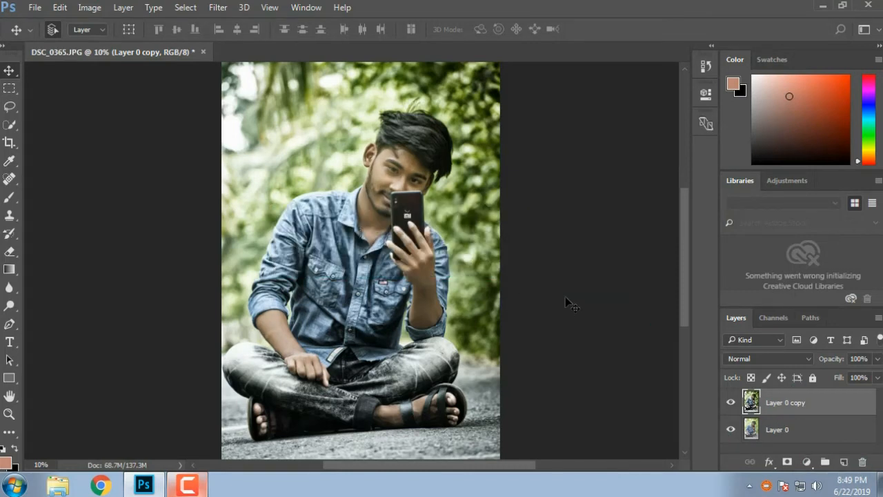
Add a blank layer above the duplicate layer and set the foreground colour to orange d58912.
{"action": "left_click", "coordinate": [843, 462]}
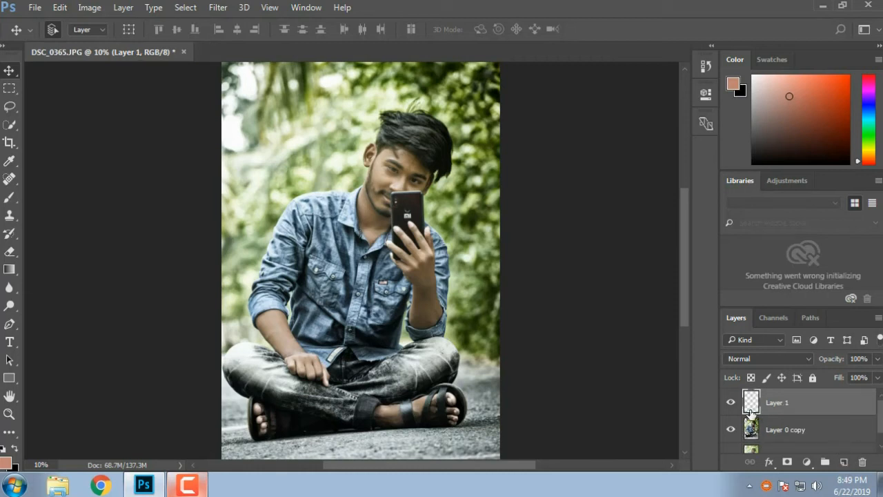
{"action": "left_click_drag", "start_coordinate": [9, 196], "coordinate": [54, 204]}
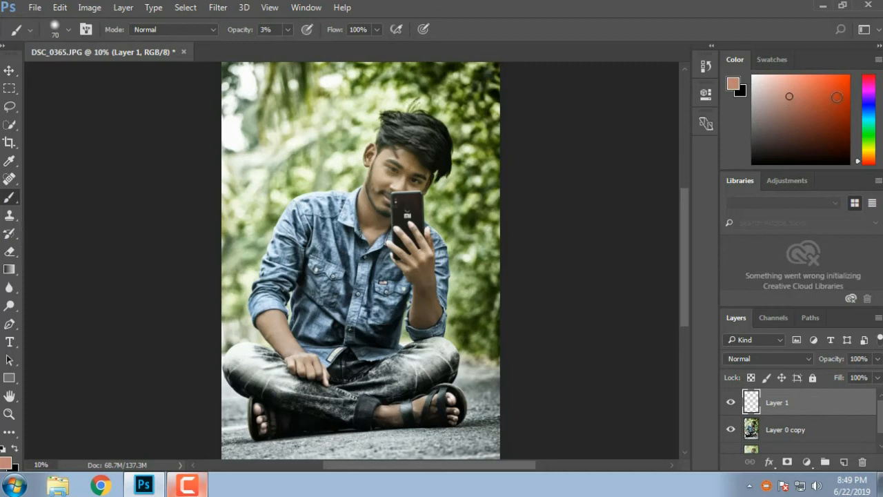
{"action": "left_click", "coordinate": [6, 462]}
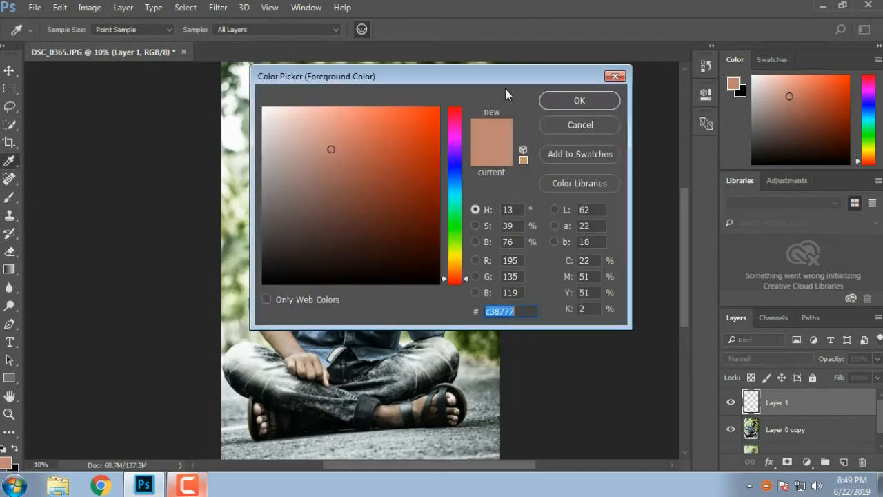
{"action": "left_click_drag", "start_coordinate": [456, 84], "coordinate": [618, 176]}
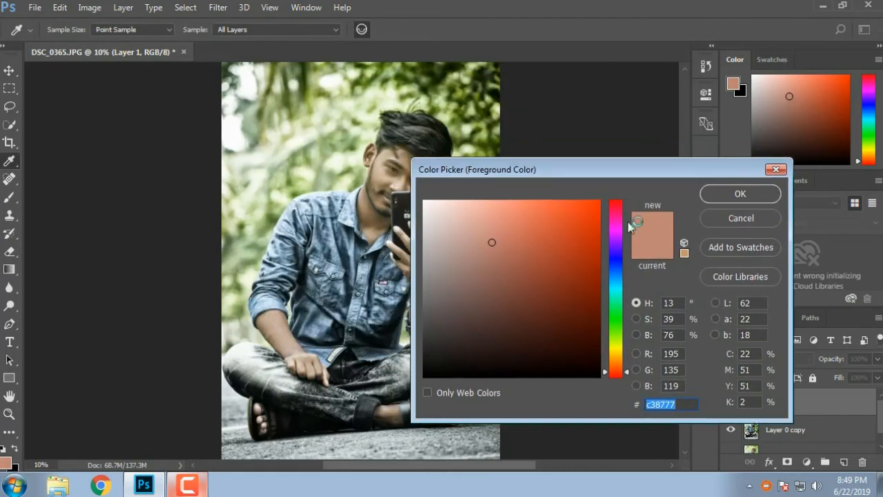
{"action": "left_click", "coordinate": [620, 350]}
{"action": "mouse_move", "coordinate": [621, 351]}
{"action": "left_mouse_down"}
{"action": "mouse_move", "coordinate": [623, 337]}
{"action": "mouse_move", "coordinate": [618, 362]}
{"action": "left_mouse_up"}
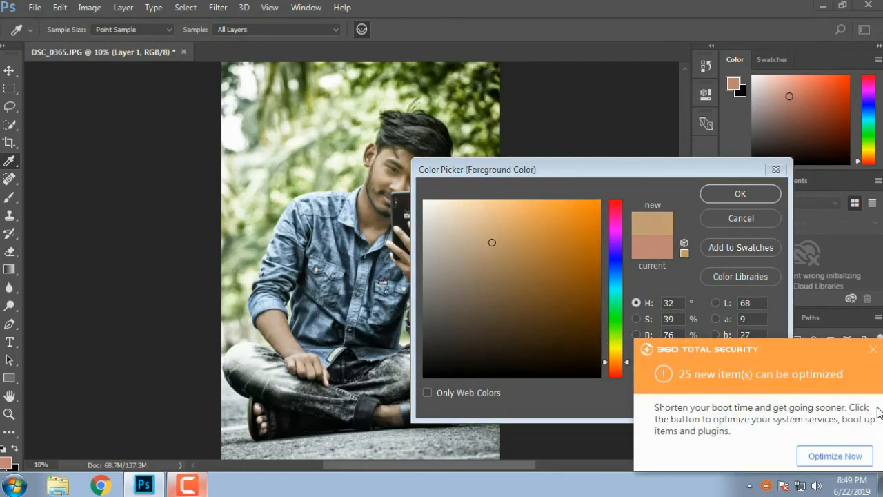
{"action": "left_click", "coordinate": [873, 349]}
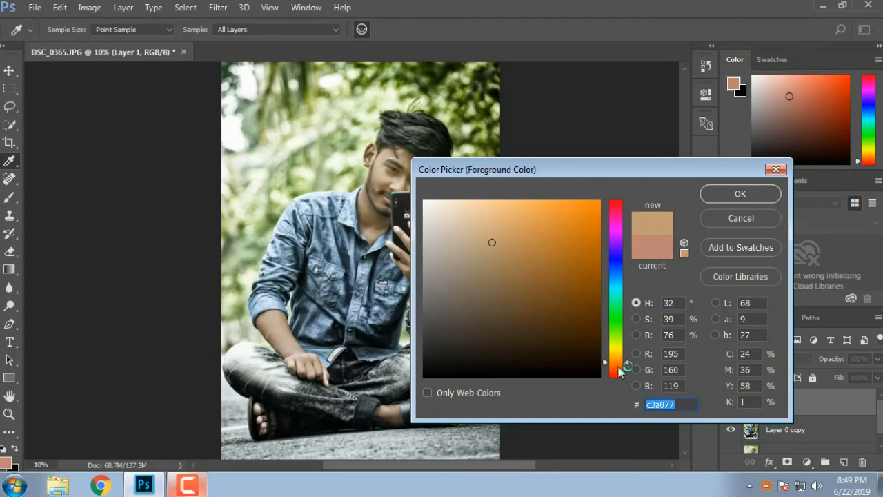
{"action": "left_click_drag", "start_coordinate": [619, 368], "coordinate": [618, 362]}
{"action": "left_click", "coordinate": [589, 227]}
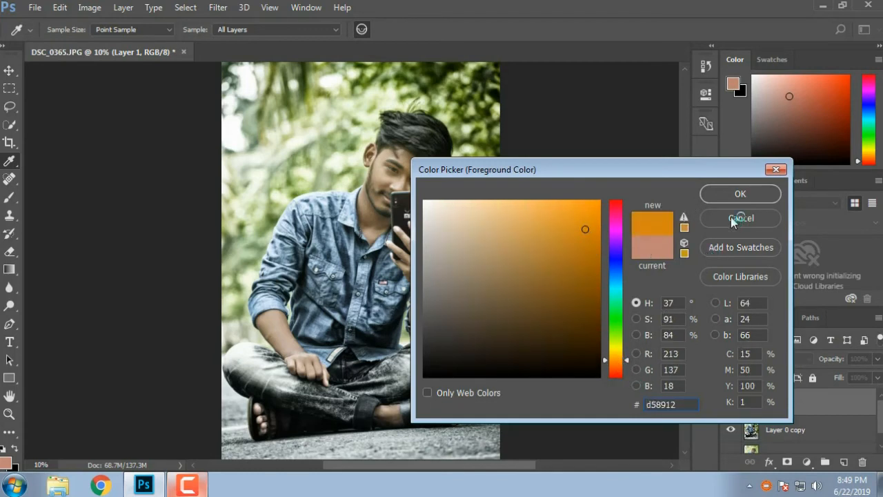
{"action": "left_click", "coordinate": [738, 195]}
Enlarge the brush to size 1400, dab orange beside the head on the new layer, and raise the brush opacity to 100%.
{"action": "key", "text": "b"}
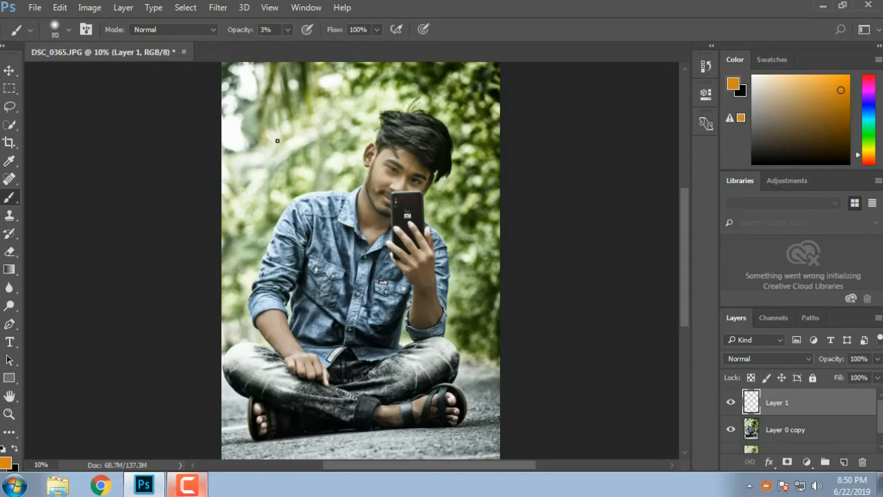
{"action": "key", "text": "bracketright"}
{"action": "key", "text": "bracketright"}
{"action": "key", "text": "bracketright"}
{"action": "key", "text": "bracketright"}
{"action": "key", "text": "bracketright"}
{"action": "key", "text": "bracketright"}
{"action": "key", "text": "bracketright"}
{"action": "key", "text": "bracketright"}
{"action": "key", "text": "bracketright"}
{"action": "key", "text": "bracketright"}
{"action": "key", "text": "bracketright"}
{"action": "key", "text": "bracketright"}
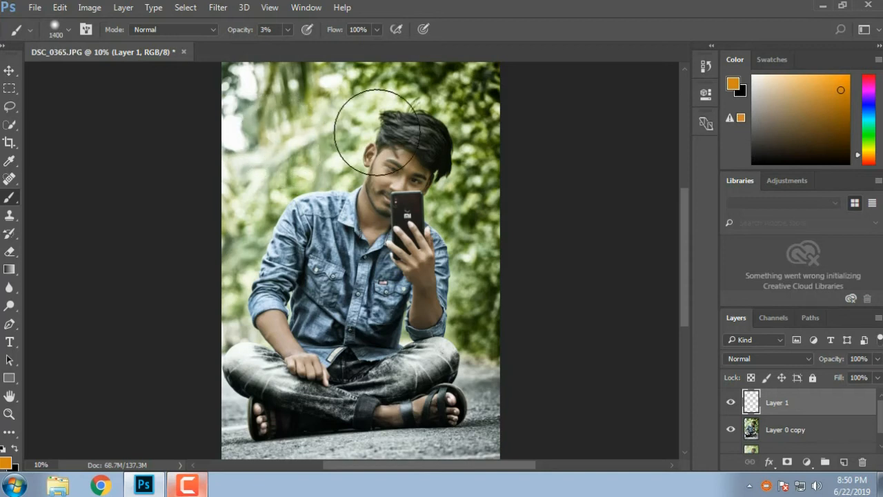
{"action": "left_click", "coordinate": [345, 133]}
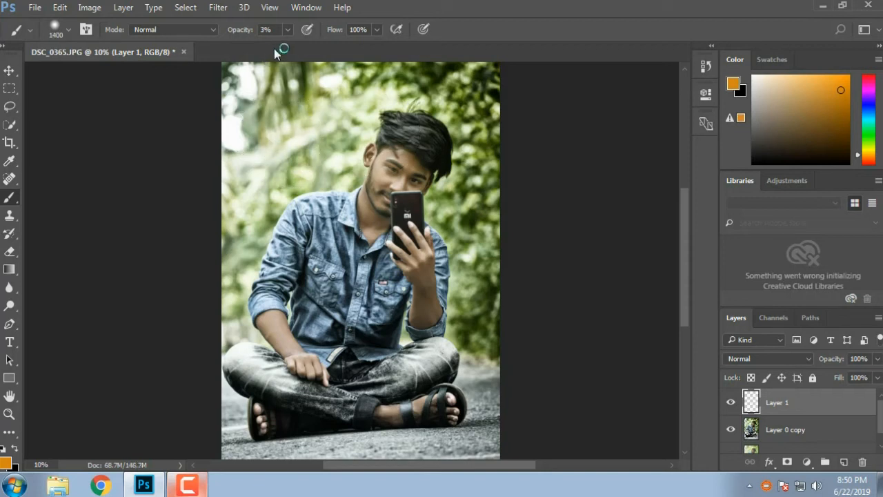
{"action": "left_click", "coordinate": [288, 29]}
{"action": "left_click_drag", "start_coordinate": [296, 46], "coordinate": [415, 49]}
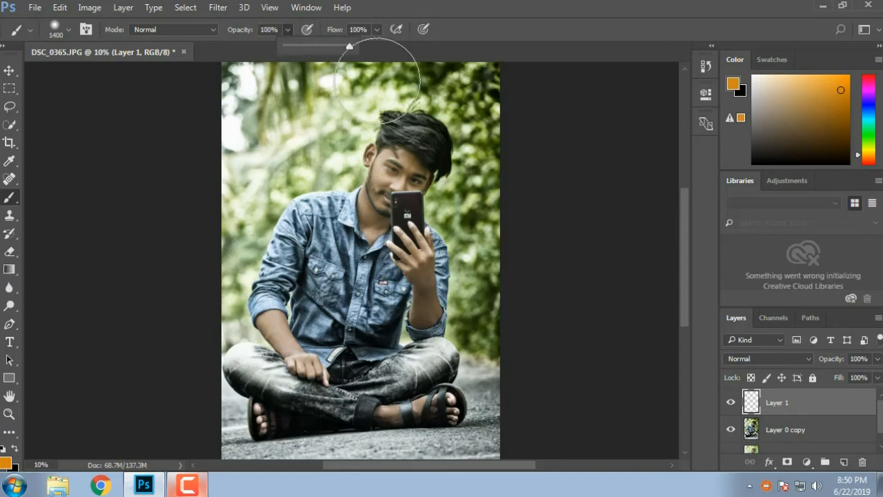
Dab orange on the background in the photo's upper-left area and apply a 355.2-pixel Gaussian Blur to it.
{"action": "left_click", "coordinate": [280, 118]}
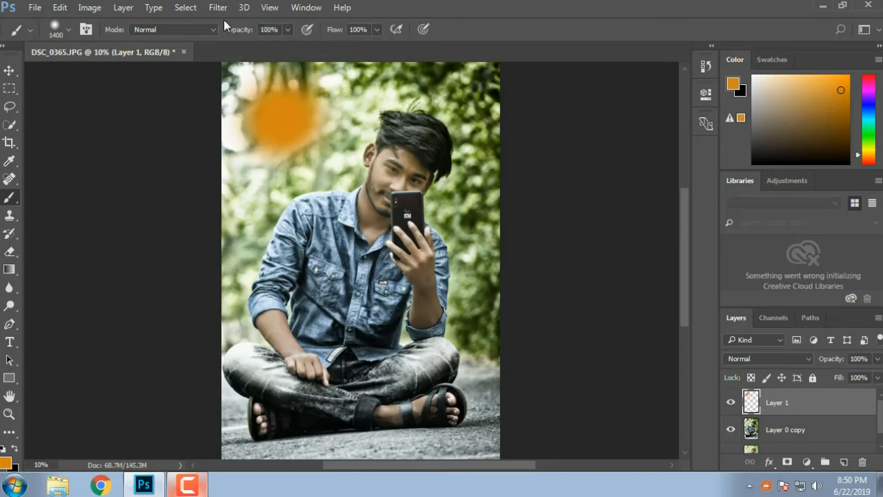
{"action": "left_click", "coordinate": [193, 8]}
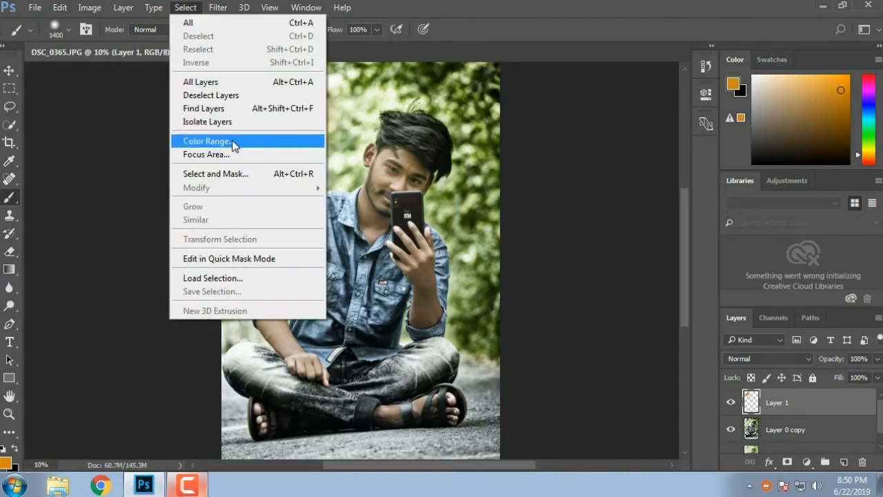
{"action": "mouse_move", "coordinate": [218, 8]}
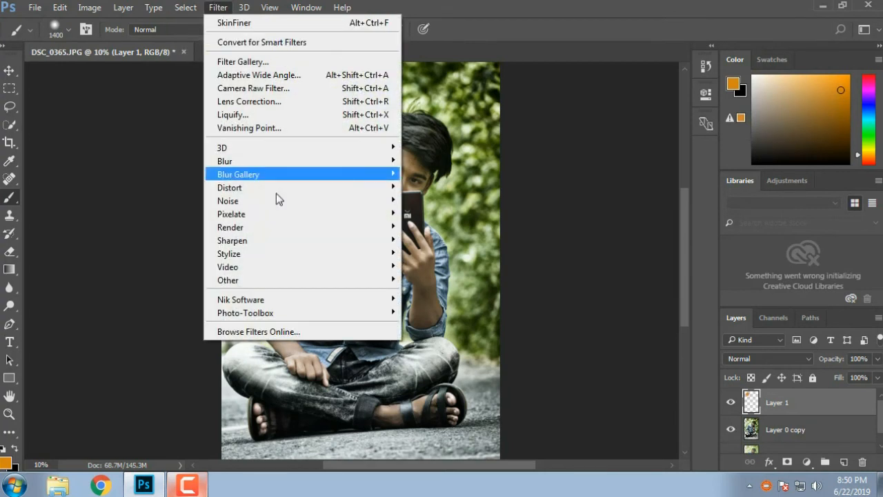
{"action": "mouse_move", "coordinate": [266, 163]}
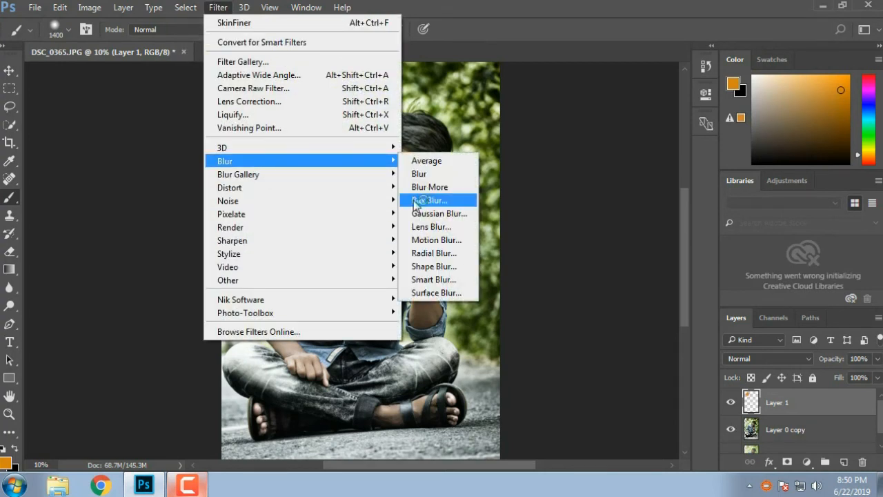
{"action": "left_click", "coordinate": [421, 213]}
{"action": "left_click_drag", "start_coordinate": [537, 366], "coordinate": [579, 371]}
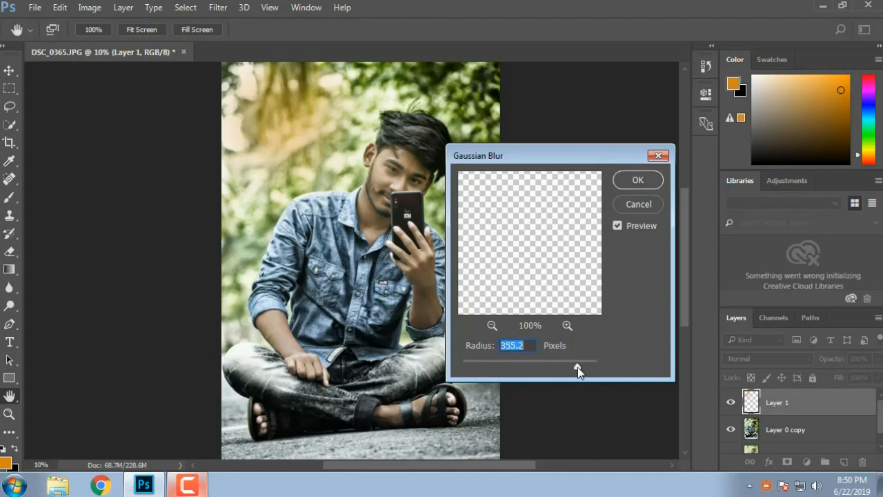
{"action": "left_click", "coordinate": [635, 182]}
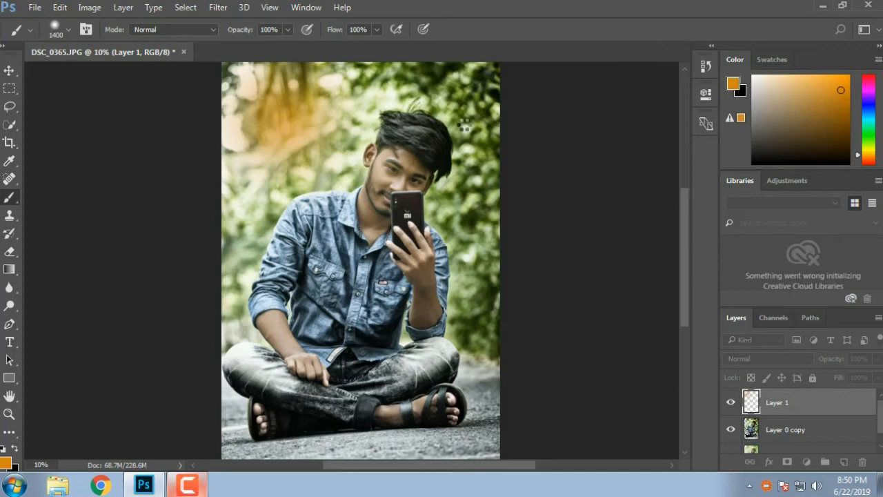
Set Layer 1's opacity to 48%, then move and enlarge its orange glow over the upper-left background.
{"action": "left_click", "coordinate": [878, 361]}
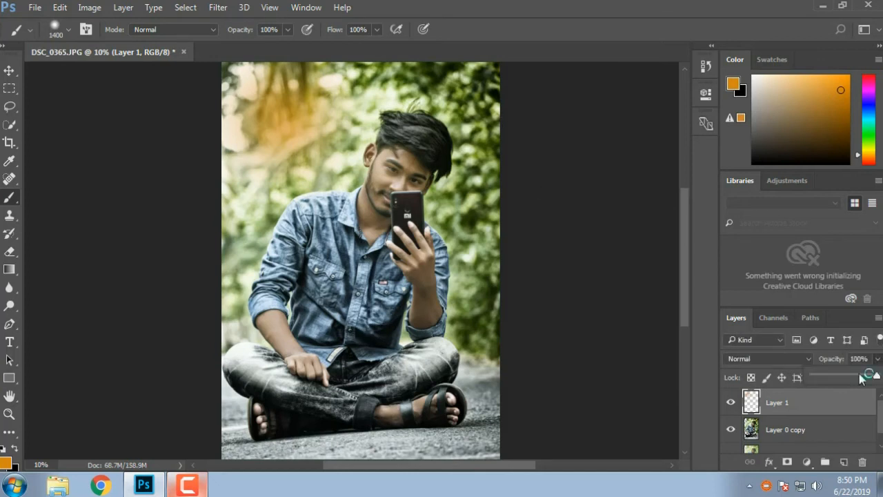
{"action": "left_click_drag", "start_coordinate": [876, 377], "coordinate": [839, 388]}
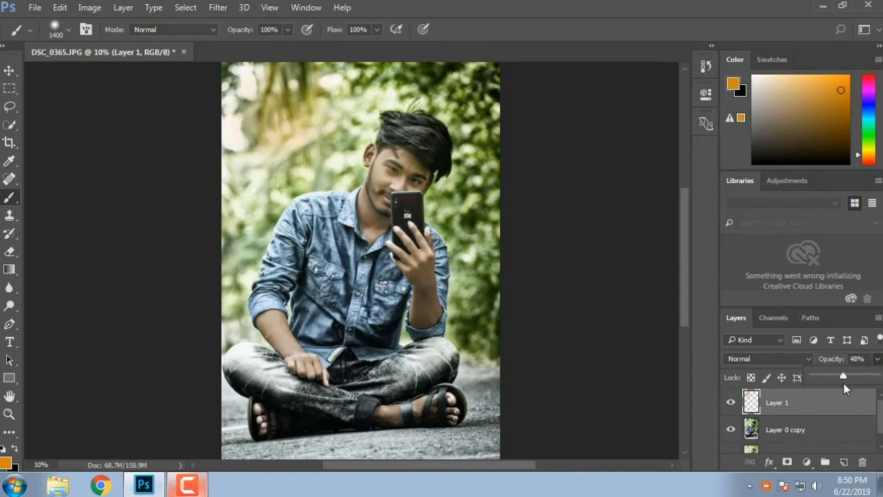
{"action": "key", "text": "v"}
{"action": "mouse_move", "coordinate": [292, 131]}
{"action": "left_mouse_down"}
{"action": "mouse_move", "coordinate": [310, 131]}
{"action": "mouse_move", "coordinate": [324, 150]}
{"action": "mouse_move", "coordinate": [297, 148]}
{"action": "left_mouse_up"}
{"action": "left_click", "coordinate": [128, 30]}
{"action": "left_click_drag", "start_coordinate": [231, 84], "coordinate": [204, 45]}
{"action": "left_click_drag", "start_coordinate": [403, 283], "coordinate": [422, 370]}
{"action": "left_click", "coordinate": [563, 31]}
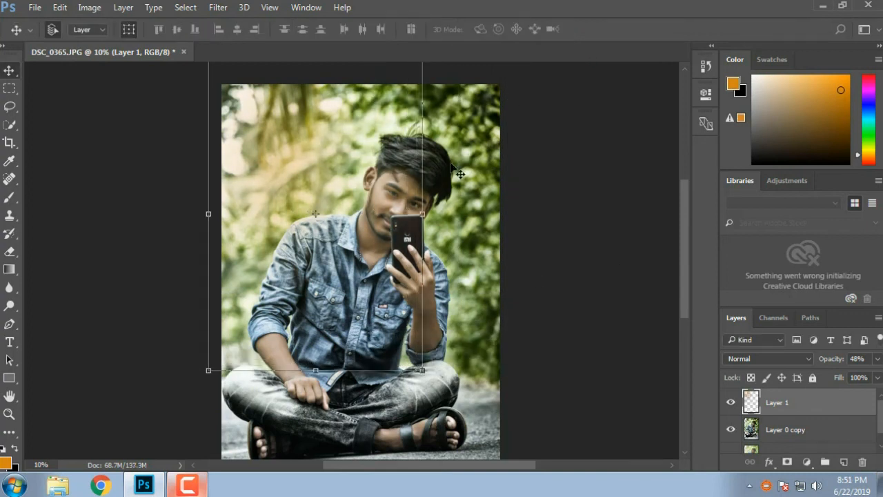
{"action": "scroll", "coordinate": [231, 257], "scroll_direction": "down", "scroll_amount": 3}
{"action": "scroll", "coordinate": [231, 259], "scroll_direction": "down", "scroll_amount": 2}
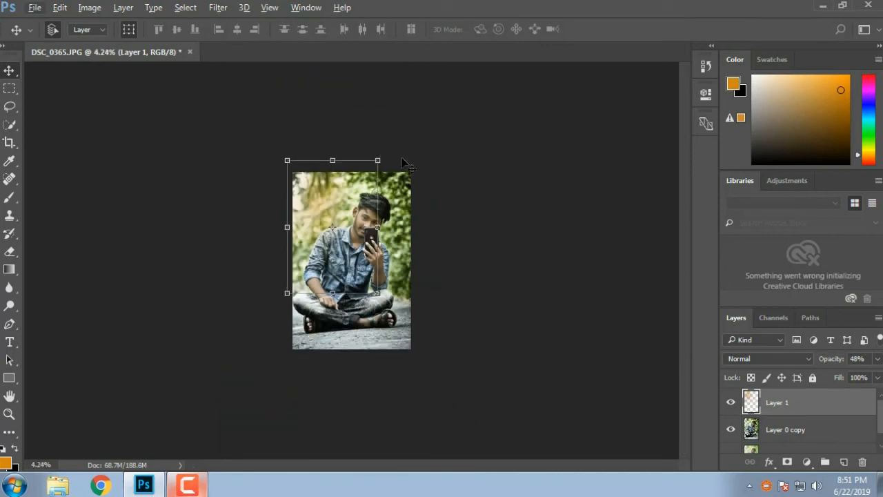
{"action": "left_click", "coordinate": [131, 29]}
Check the effect of Layer 1, then add a blank layer above Layer 0 copy.
{"action": "scroll", "coordinate": [386, 160], "scroll_direction": "up", "scroll_amount": 2}
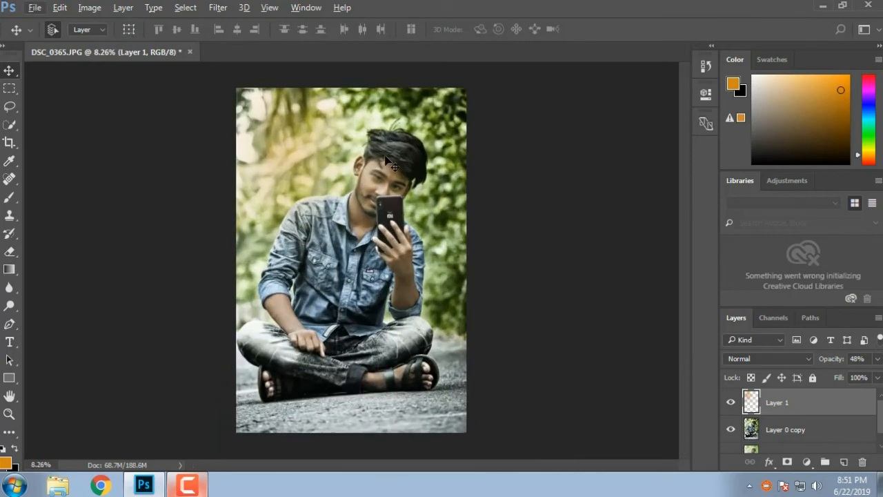
{"action": "scroll", "coordinate": [378, 154], "scroll_direction": "up", "scroll_amount": 2}
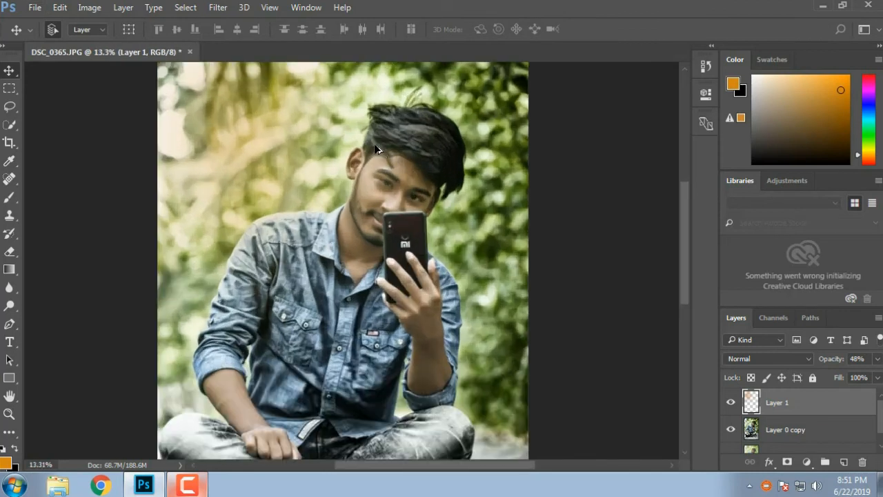
{"action": "scroll", "coordinate": [380, 154], "scroll_direction": "down", "scroll_amount": 1}
{"action": "scroll", "coordinate": [378, 156], "scroll_direction": "down", "scroll_amount": 1}
{"action": "scroll", "coordinate": [345, 159], "scroll_direction": "up", "scroll_amount": 2}
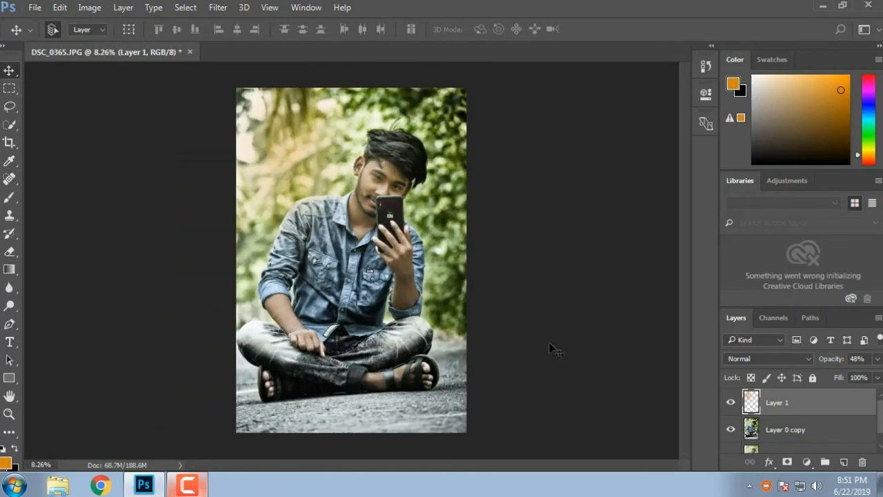
{"action": "left_click", "coordinate": [732, 406]}
{"action": "left_click", "coordinate": [808, 430]}
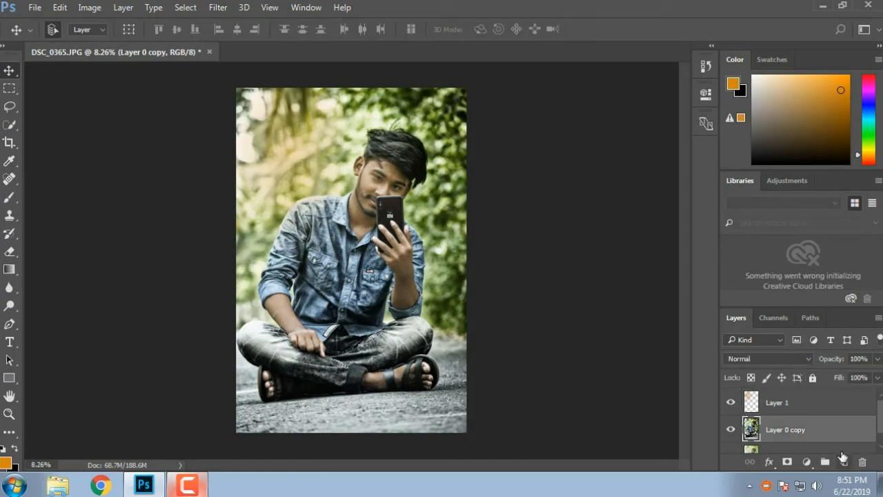
{"action": "left_click", "coordinate": [843, 462]}
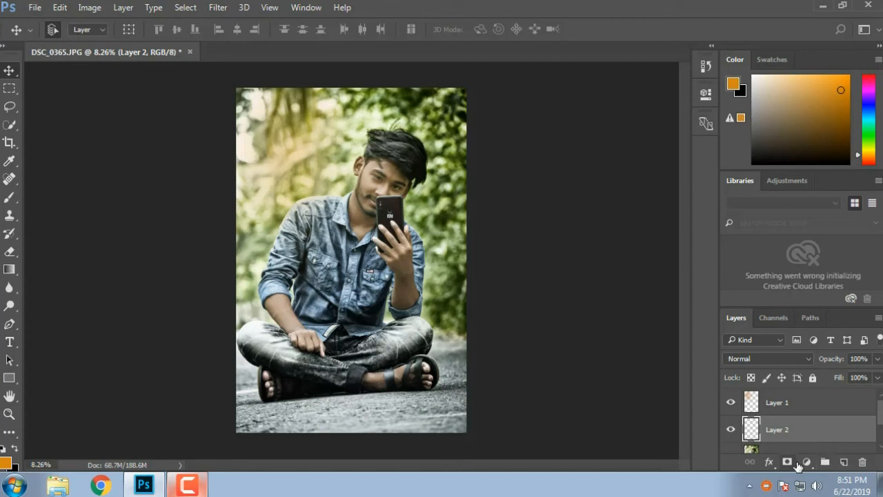
Add a Gradient Fill layer using the orange-to-transparent gradient, Linear style, 90° angle and 100% scale.
{"action": "left_click", "coordinate": [807, 463]}
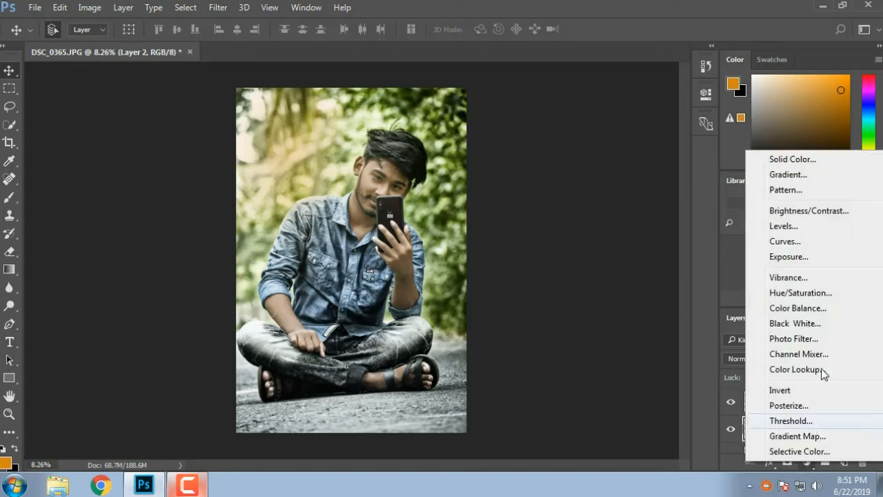
{"action": "left_click", "coordinate": [797, 175]}
{"action": "left_click_drag", "start_coordinate": [485, 104], "coordinate": [652, 106]}
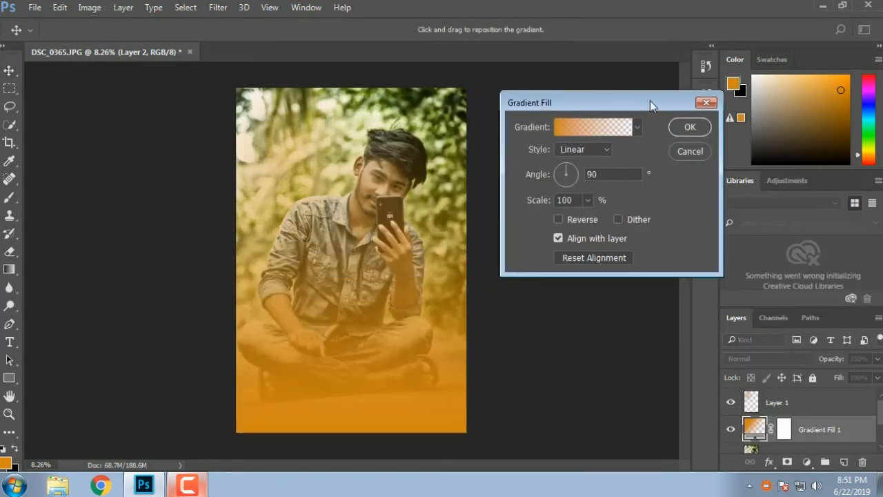
{"action": "left_click", "coordinate": [639, 132]}
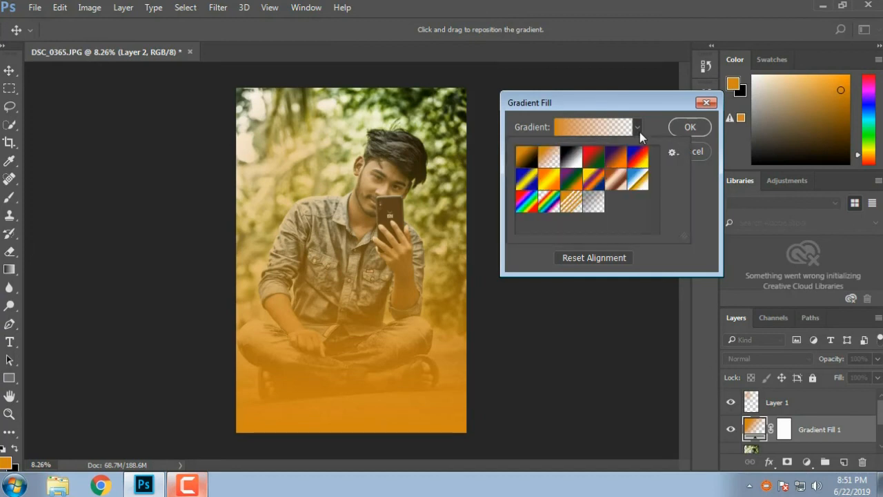
{"action": "left_click", "coordinate": [640, 131]}
{"action": "left_click", "coordinate": [640, 132]}
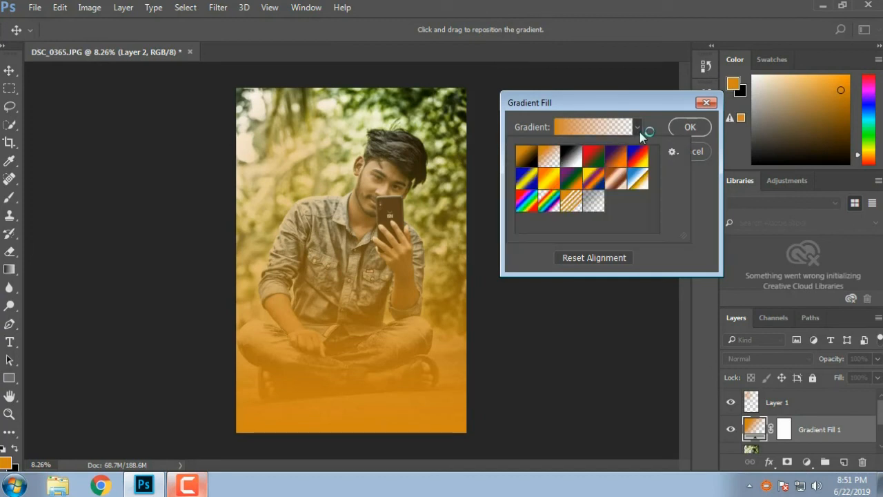
{"action": "left_click", "coordinate": [691, 127]}
Set the gradient fill layer's blend mode to Color Dodge and its opacity to 27%.
{"action": "left_click", "coordinate": [807, 359]}
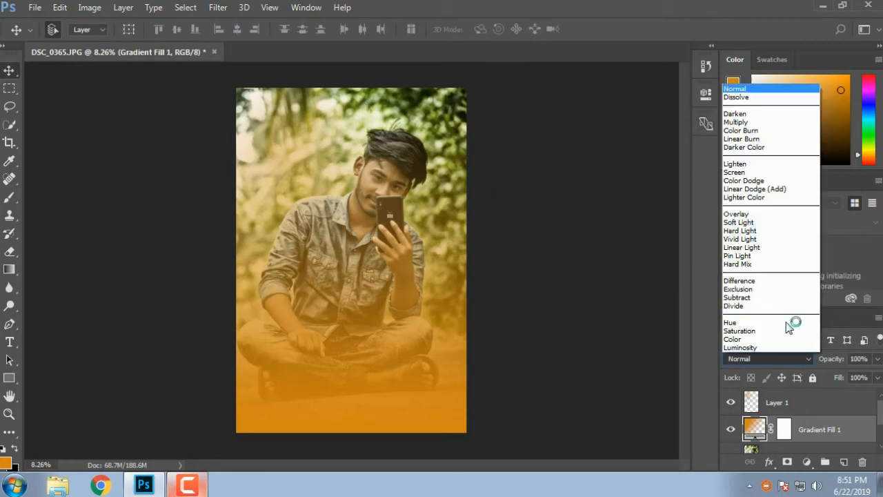
{"action": "left_click", "coordinate": [742, 180]}
{"action": "key", "text": "Up"}
{"action": "key", "text": "Down"}
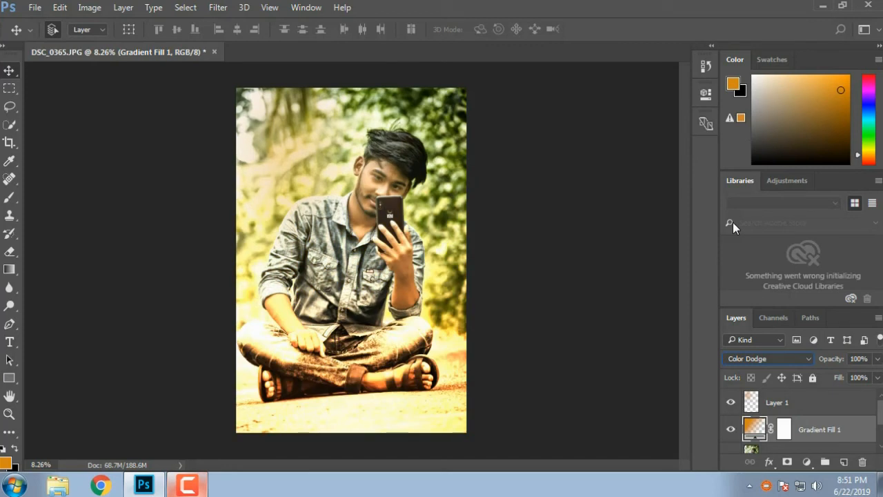
{"action": "left_click", "coordinate": [878, 360]}
{"action": "mouse_move", "coordinate": [875, 374]}
{"action": "left_mouse_down"}
{"action": "mouse_move", "coordinate": [807, 376]}
{"action": "mouse_move", "coordinate": [836, 376]}
{"action": "left_mouse_up"}
{"action": "left_click", "coordinate": [197, 486]}
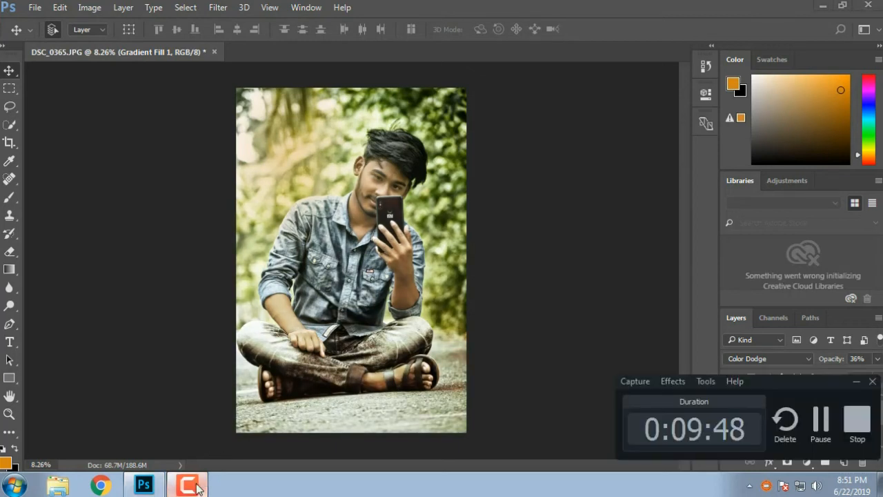
{"action": "left_click", "coordinate": [197, 486]}
{"action": "left_click", "coordinate": [875, 359]}
{"action": "mouse_move", "coordinate": [836, 377]}
{"action": "left_mouse_down"}
{"action": "mouse_move", "coordinate": [857, 377]}
{"action": "mouse_move", "coordinate": [822, 377]}
{"action": "mouse_move", "coordinate": [829, 384]}
{"action": "left_mouse_up"}
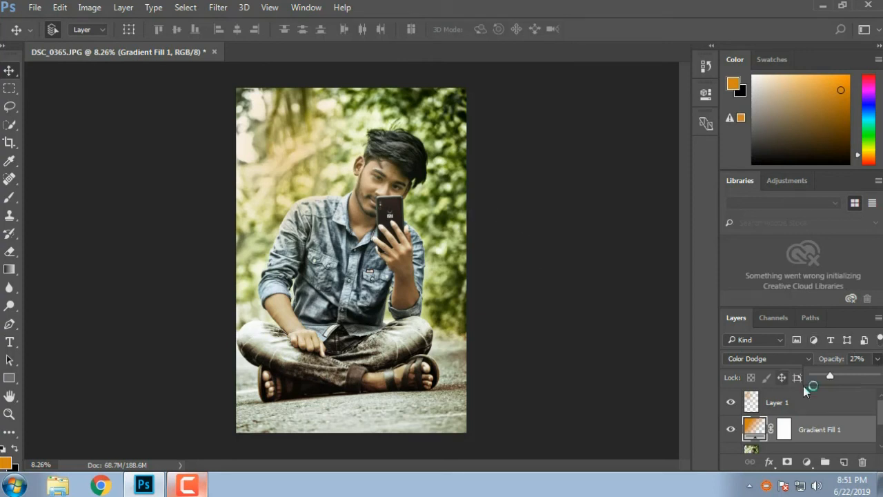
Compare the portrait with and without the gradient fill layer, examining the face and the whole picture.
{"action": "left_click", "coordinate": [732, 430]}
{"action": "left_click", "coordinate": [731, 430]}
{"action": "left_click", "coordinate": [731, 430]}
{"action": "left_click", "coordinate": [732, 431]}
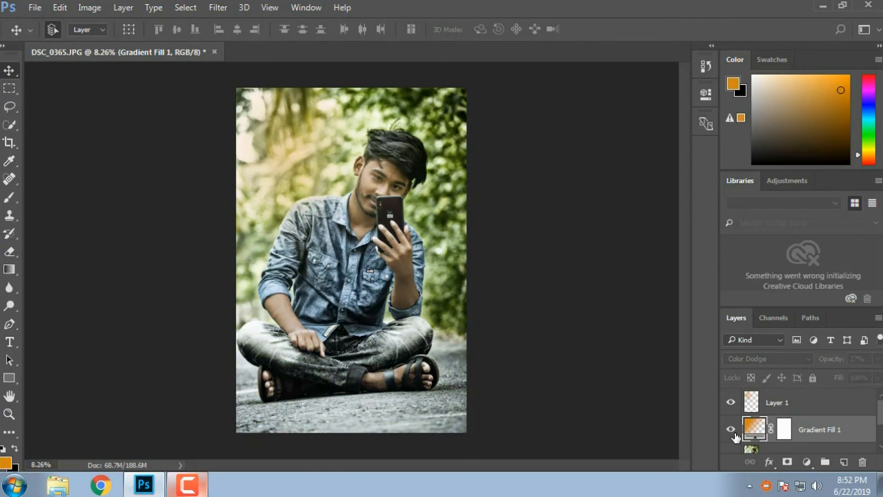
{"action": "left_click", "coordinate": [731, 430]}
{"action": "left_click", "coordinate": [731, 430]}
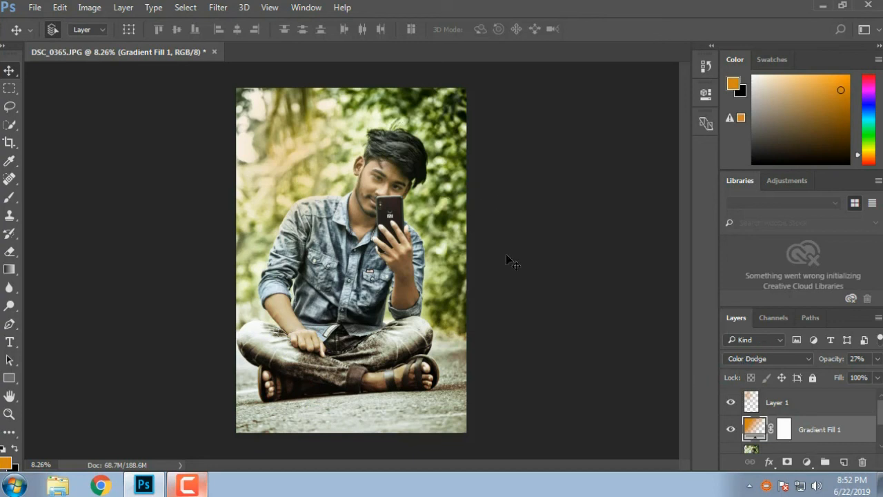
{"action": "scroll", "coordinate": [435, 166], "scroll_direction": "up", "scroll_amount": 4}
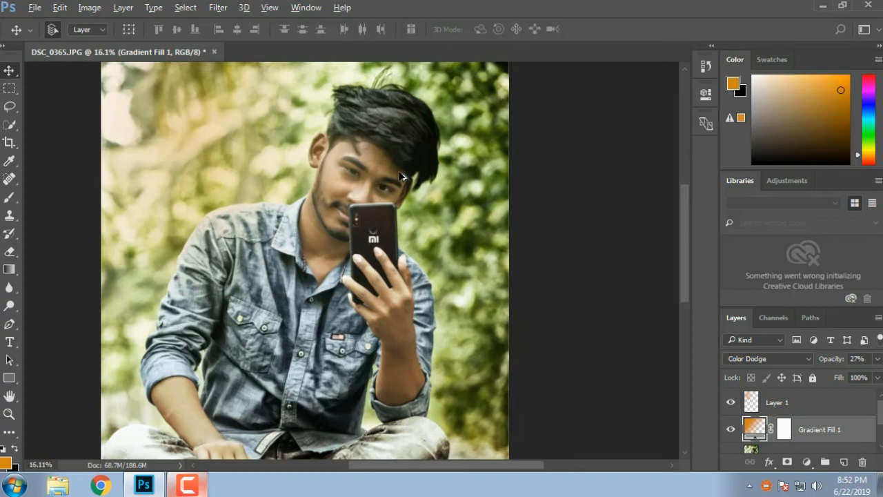
{"action": "scroll", "coordinate": [373, 187], "scroll_direction": "down", "scroll_amount": 5}
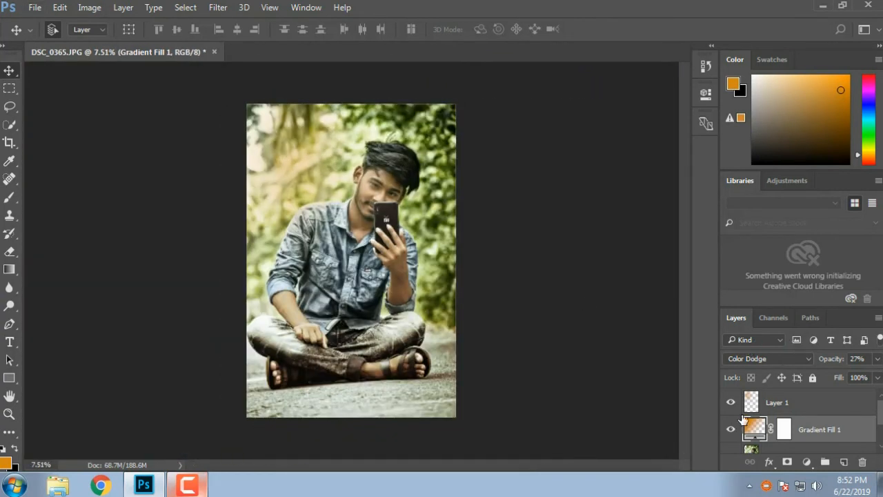
{"action": "left_click", "coordinate": [730, 429]}
{"action": "left_click", "coordinate": [731, 429]}
{"action": "left_click", "coordinate": [34, 7]}
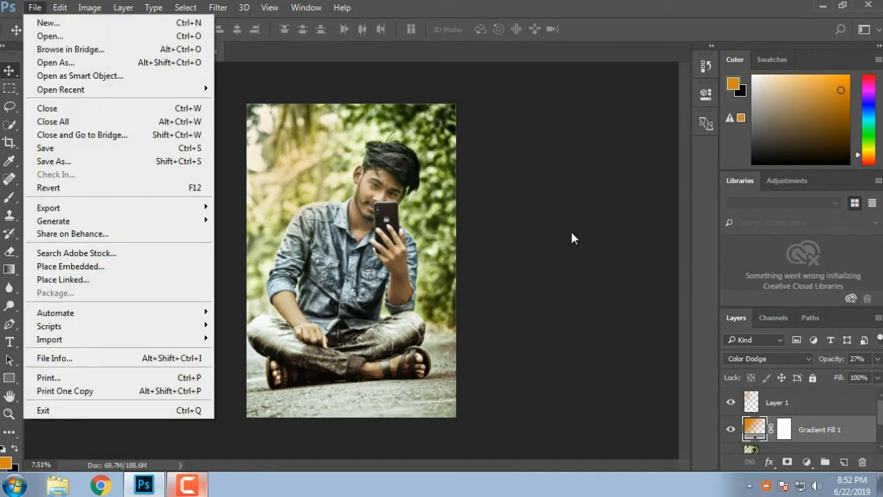
{"action": "left_click", "coordinate": [574, 13]}
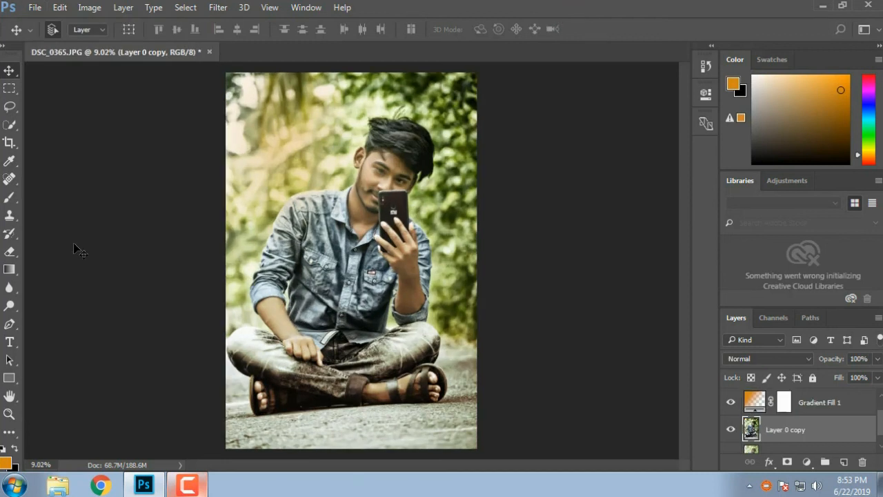
Remove the small blemishes on the cheek, forehead and jaw of Layer 0 copy with the Spot Healing Brush.
{"action": "left_click_drag", "start_coordinate": [9, 179], "coordinate": [75, 179]}
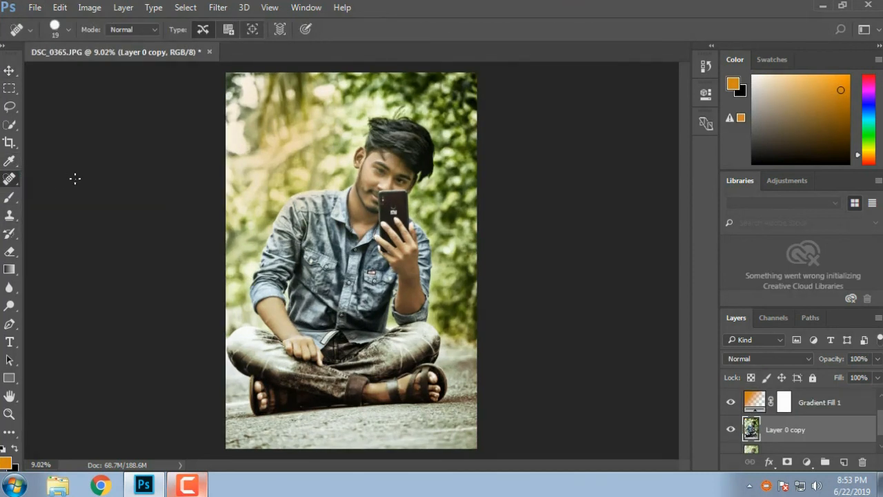
{"action": "scroll", "coordinate": [363, 158], "scroll_direction": "up", "scroll_amount": 3}
{"action": "scroll", "coordinate": [437, 160], "scroll_direction": "right", "scroll_amount": 2}
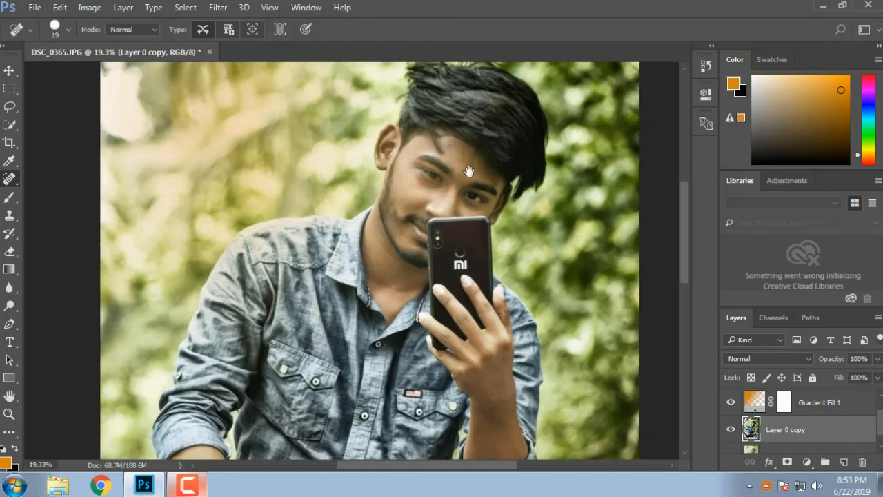
{"action": "scroll", "coordinate": [420, 130], "scroll_direction": "up", "scroll_amount": 4}
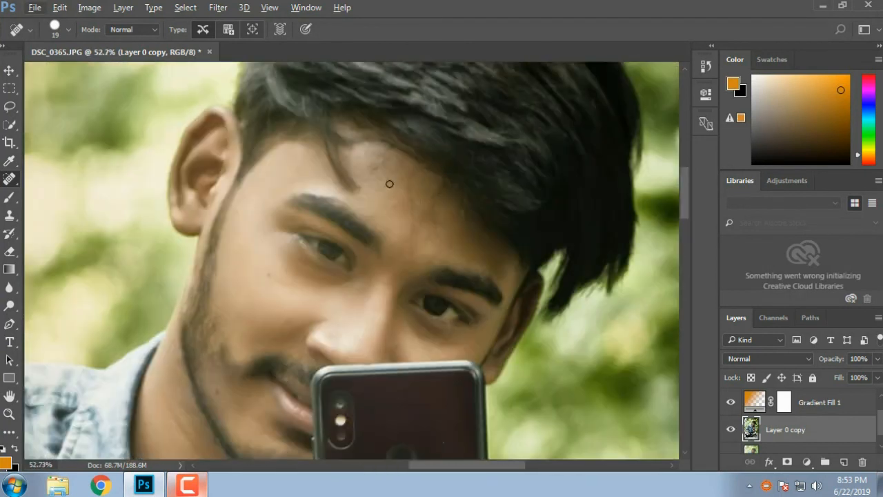
{"action": "scroll", "coordinate": [329, 322], "scroll_direction": "down", "scroll_amount": 1}
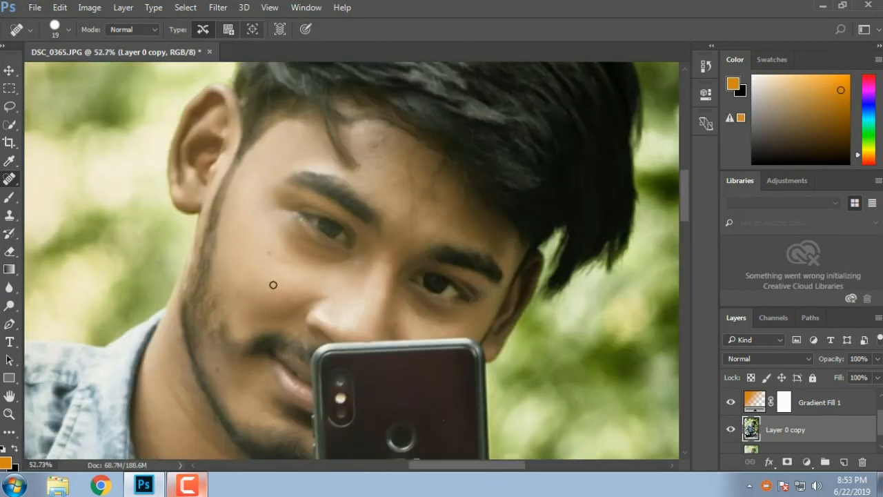
{"action": "scroll", "coordinate": [285, 285], "scroll_direction": "down", "scroll_amount": 1}
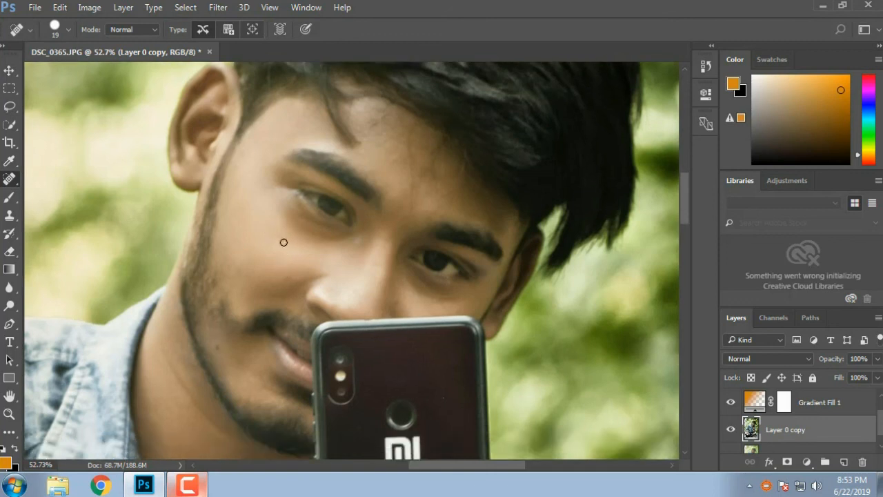
{"action": "left_click", "coordinate": [379, 143]}
{"action": "scroll", "coordinate": [274, 341], "scroll_direction": "down", "scroll_amount": 2}
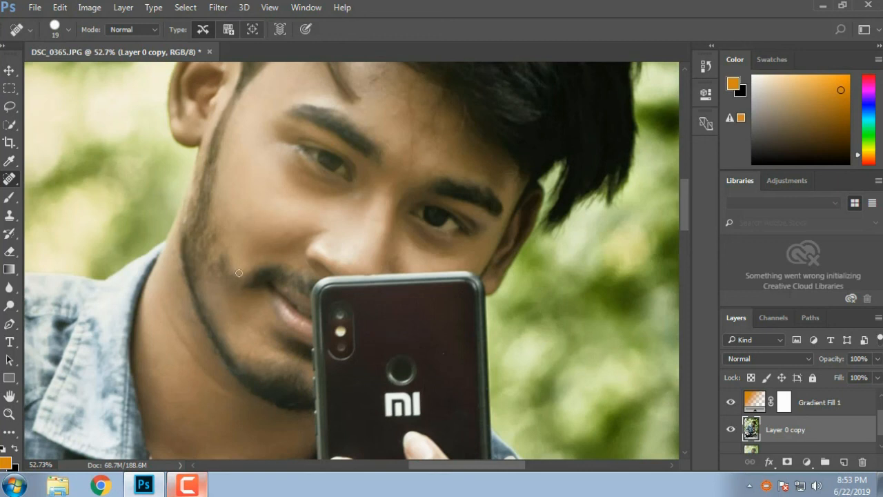
Heal the remaining spot on the cheek beside the nose and check the whole portrait.
{"action": "scroll", "coordinate": [262, 218], "scroll_direction": "down", "scroll_amount": 6}
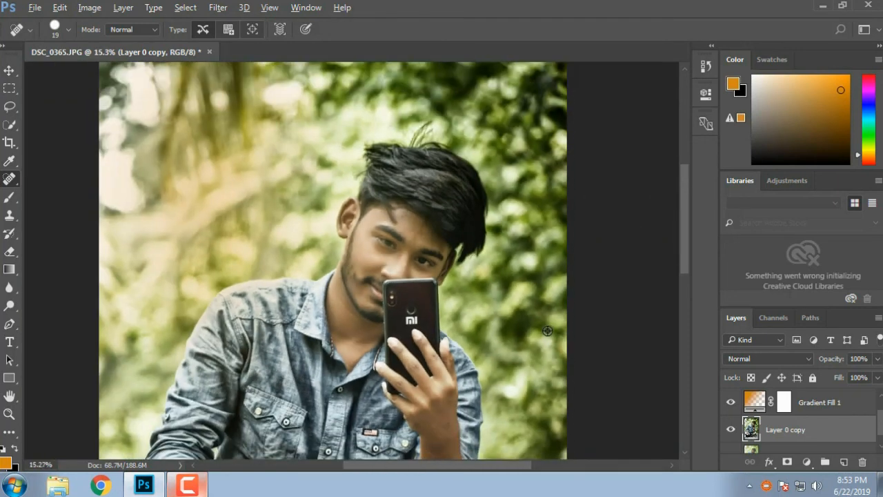
{"action": "scroll", "coordinate": [417, 272], "scroll_direction": "up", "scroll_amount": 4}
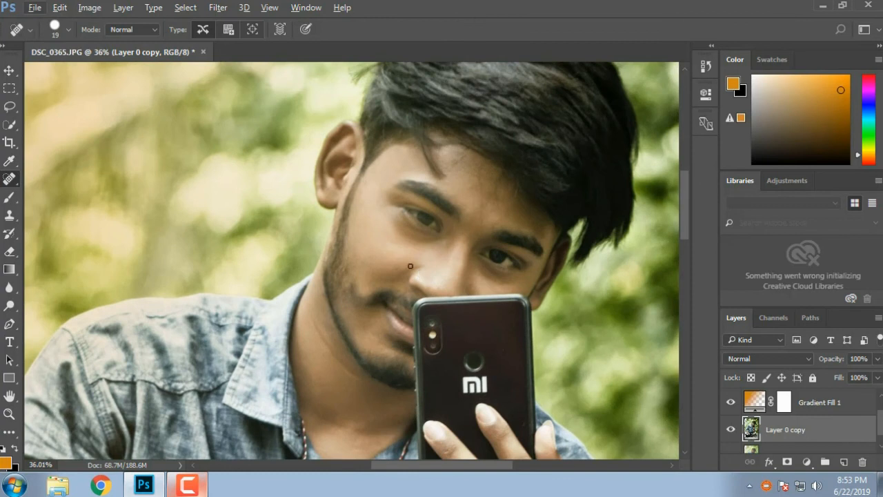
{"action": "scroll", "coordinate": [393, 241], "scroll_direction": "up", "scroll_amount": 3}
{"action": "left_click", "coordinate": [391, 289]}
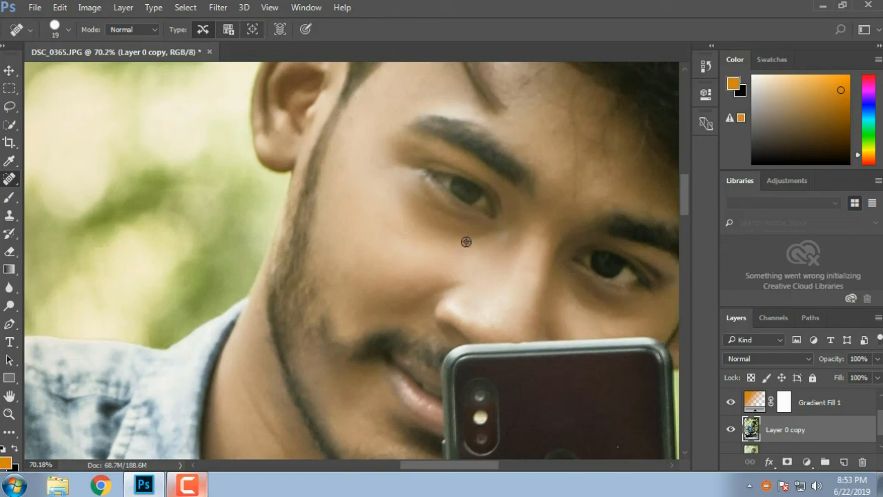
{"action": "scroll", "coordinate": [424, 228], "scroll_direction": "down", "scroll_amount": 5}
{"action": "scroll", "coordinate": [427, 244], "scroll_direction": "down", "scroll_amount": 2}
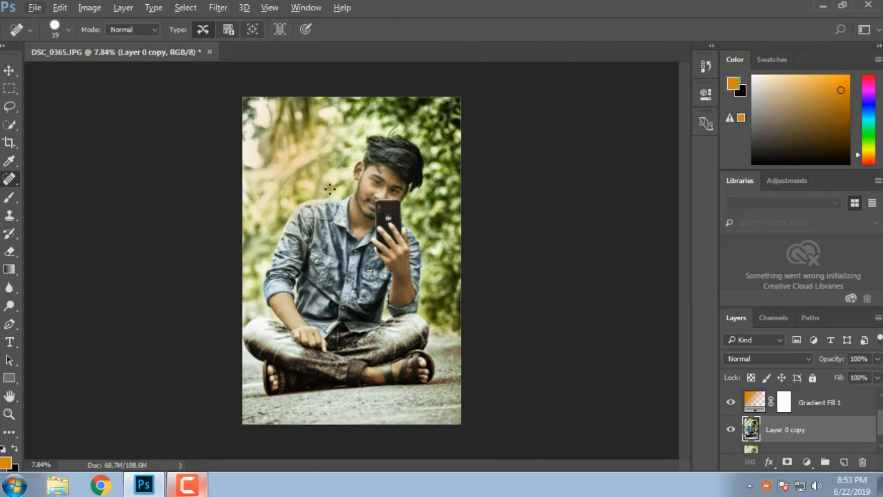
{"action": "scroll", "coordinate": [399, 296], "scroll_direction": "down", "scroll_amount": 1}
{"action": "scroll", "coordinate": [300, 242], "scroll_direction": "up", "scroll_amount": 4}
{"action": "scroll", "coordinate": [301, 241], "scroll_direction": "down", "scroll_amount": 4}
Start saving the picture as a new file and choose the Thumbel folder on the D: drive as its location.
{"action": "left_click", "coordinate": [29, 7]}
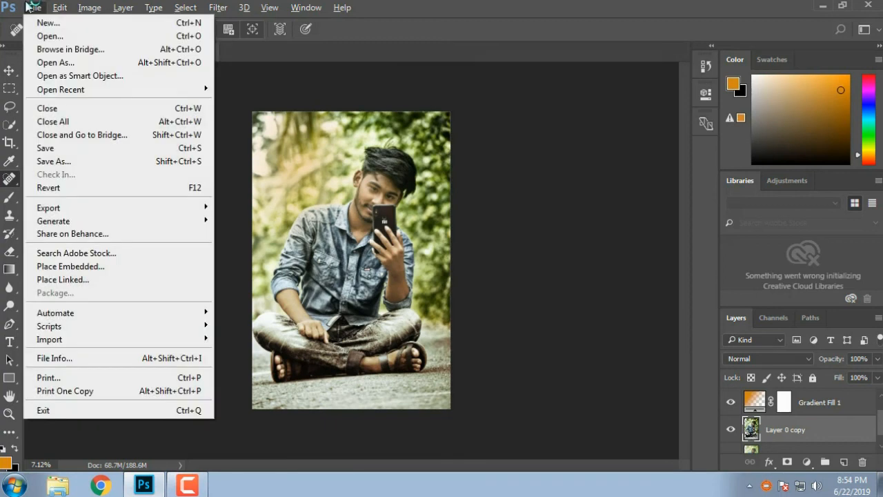
{"action": "left_click", "coordinate": [76, 161]}
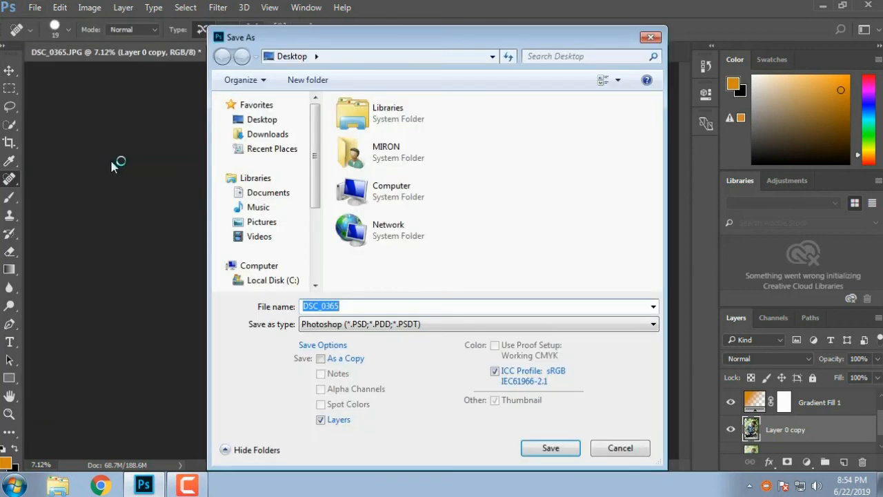
{"action": "left_click", "coordinate": [289, 280]}
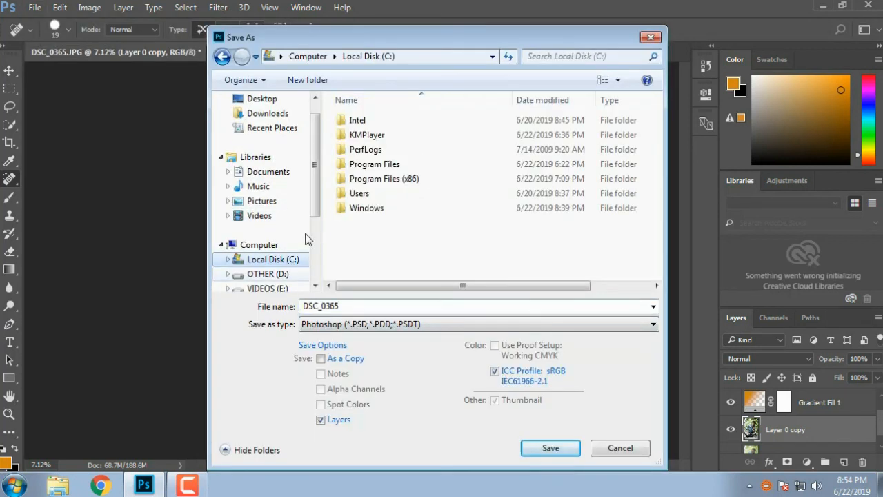
{"action": "left_click", "coordinate": [290, 289]}
{"action": "left_click", "coordinate": [276, 246]}
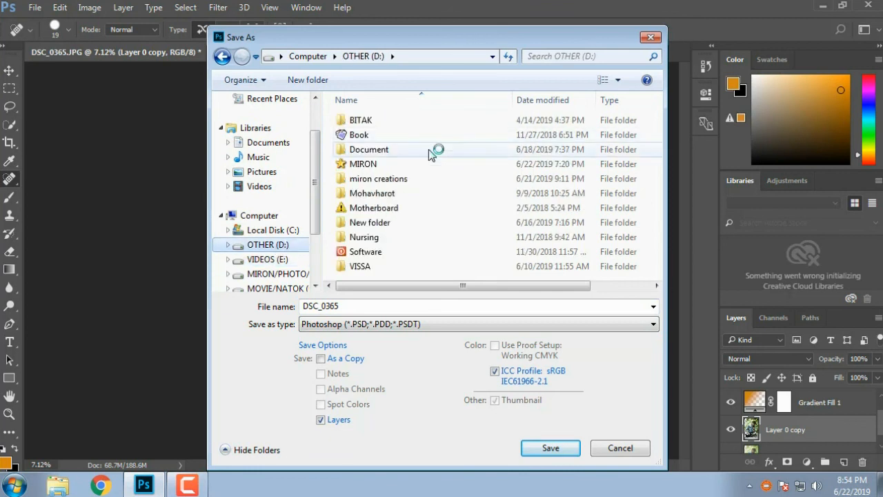
{"action": "double_click", "coordinate": [406, 181]}
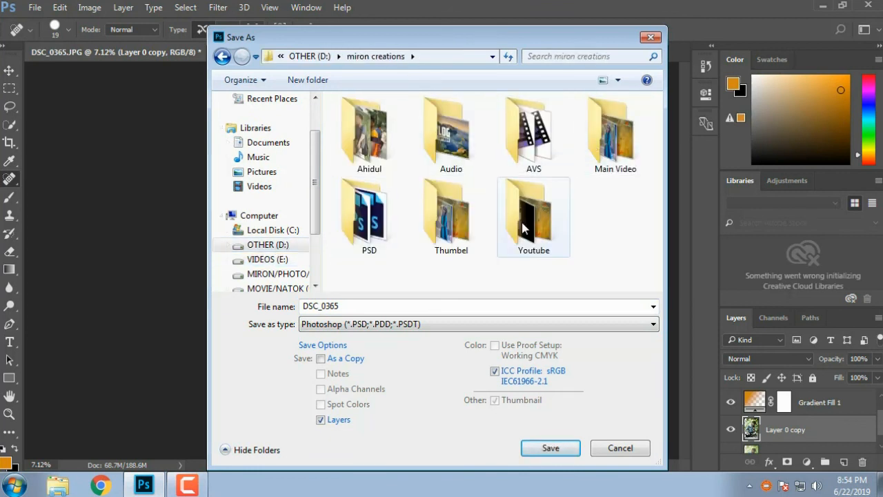
{"action": "double_click", "coordinate": [449, 219]}
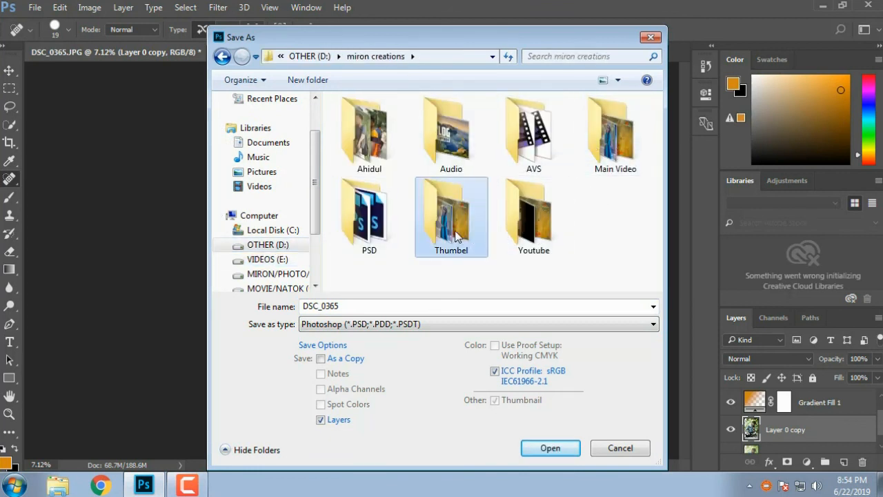
Save the picture as a JPEG named 8 with Maximum quality 12 and the Baseline ("Standard") format.
{"action": "left_click", "coordinate": [371, 326]}
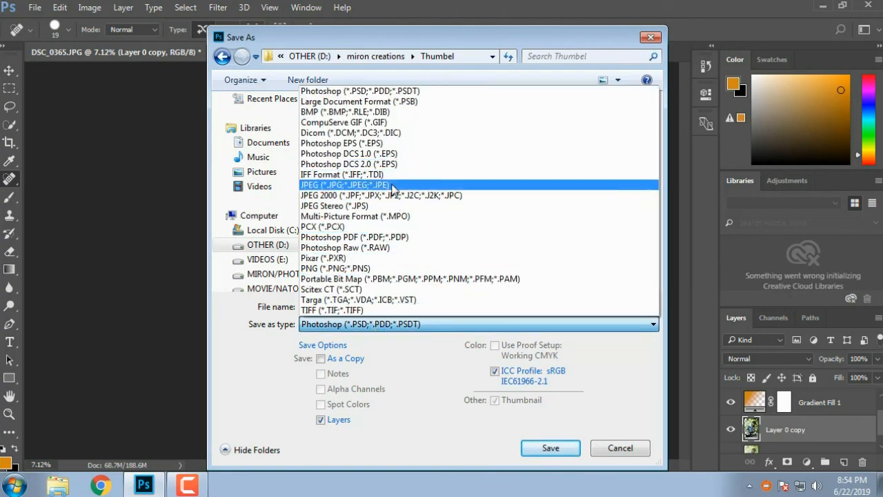
{"action": "left_click", "coordinate": [393, 185]}
{"action": "double_click", "coordinate": [387, 308]}
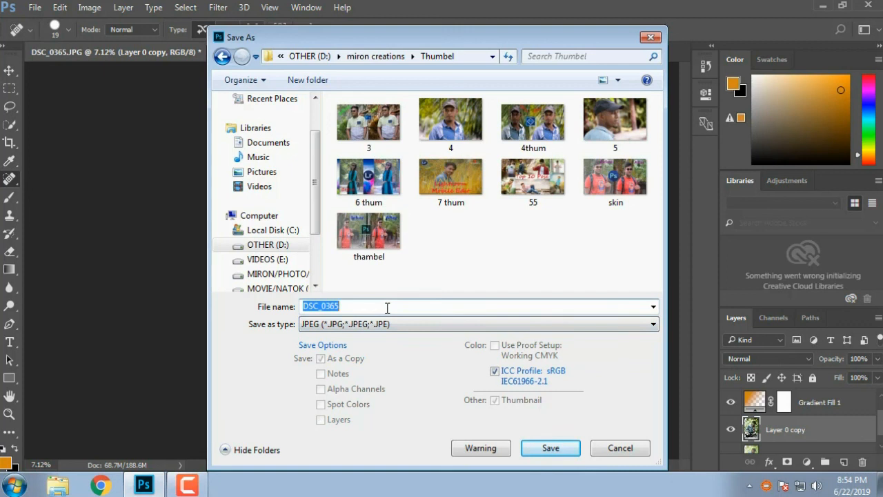
{"action": "type", "text": "8"}
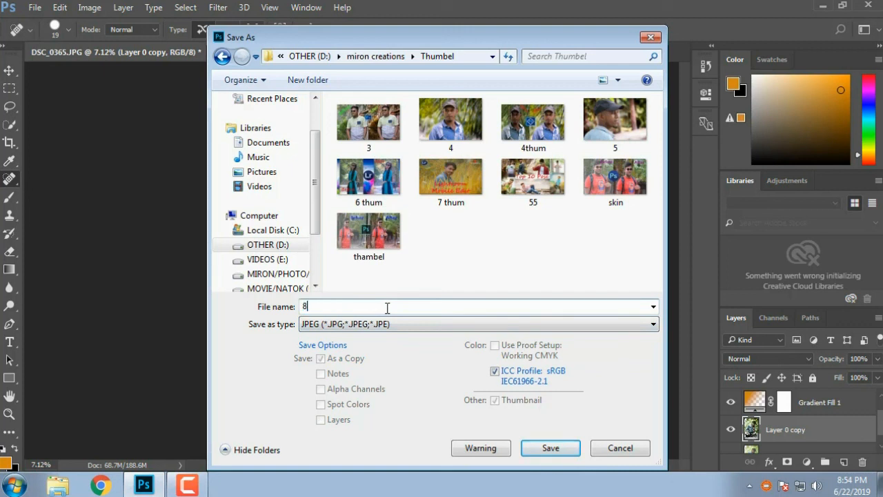
{"action": "left_click", "coordinate": [550, 449]}
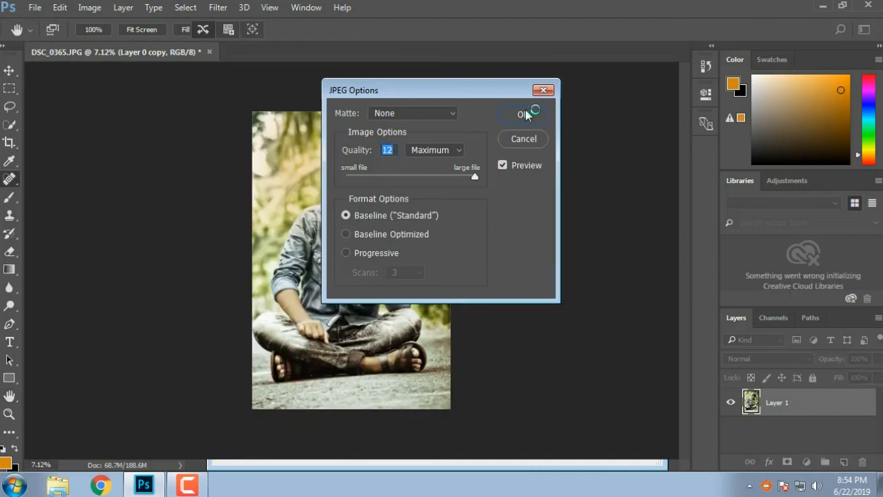
{"action": "left_click", "coordinate": [526, 115]}
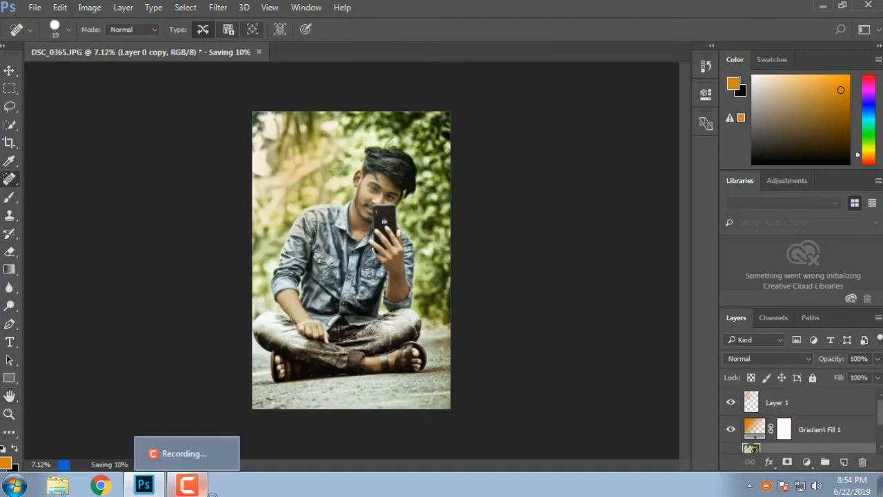
{"action": "left_click", "coordinate": [189, 486]}
{"action": "left_click", "coordinate": [198, 492]}
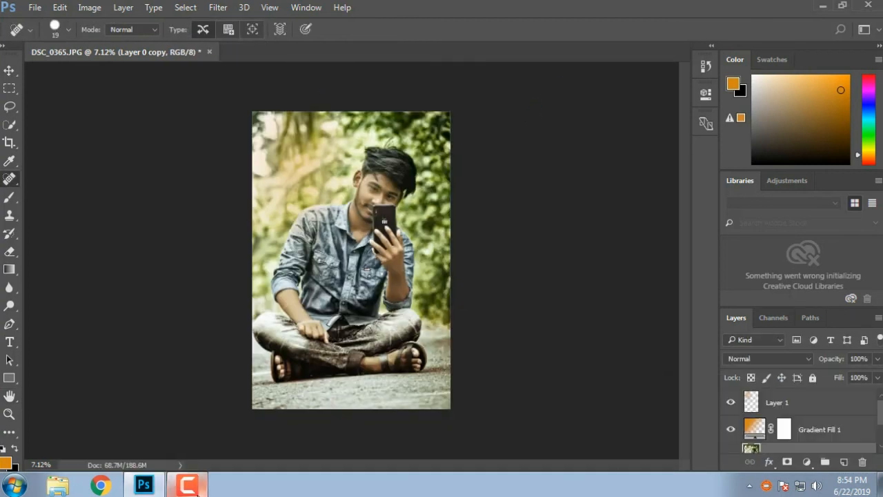